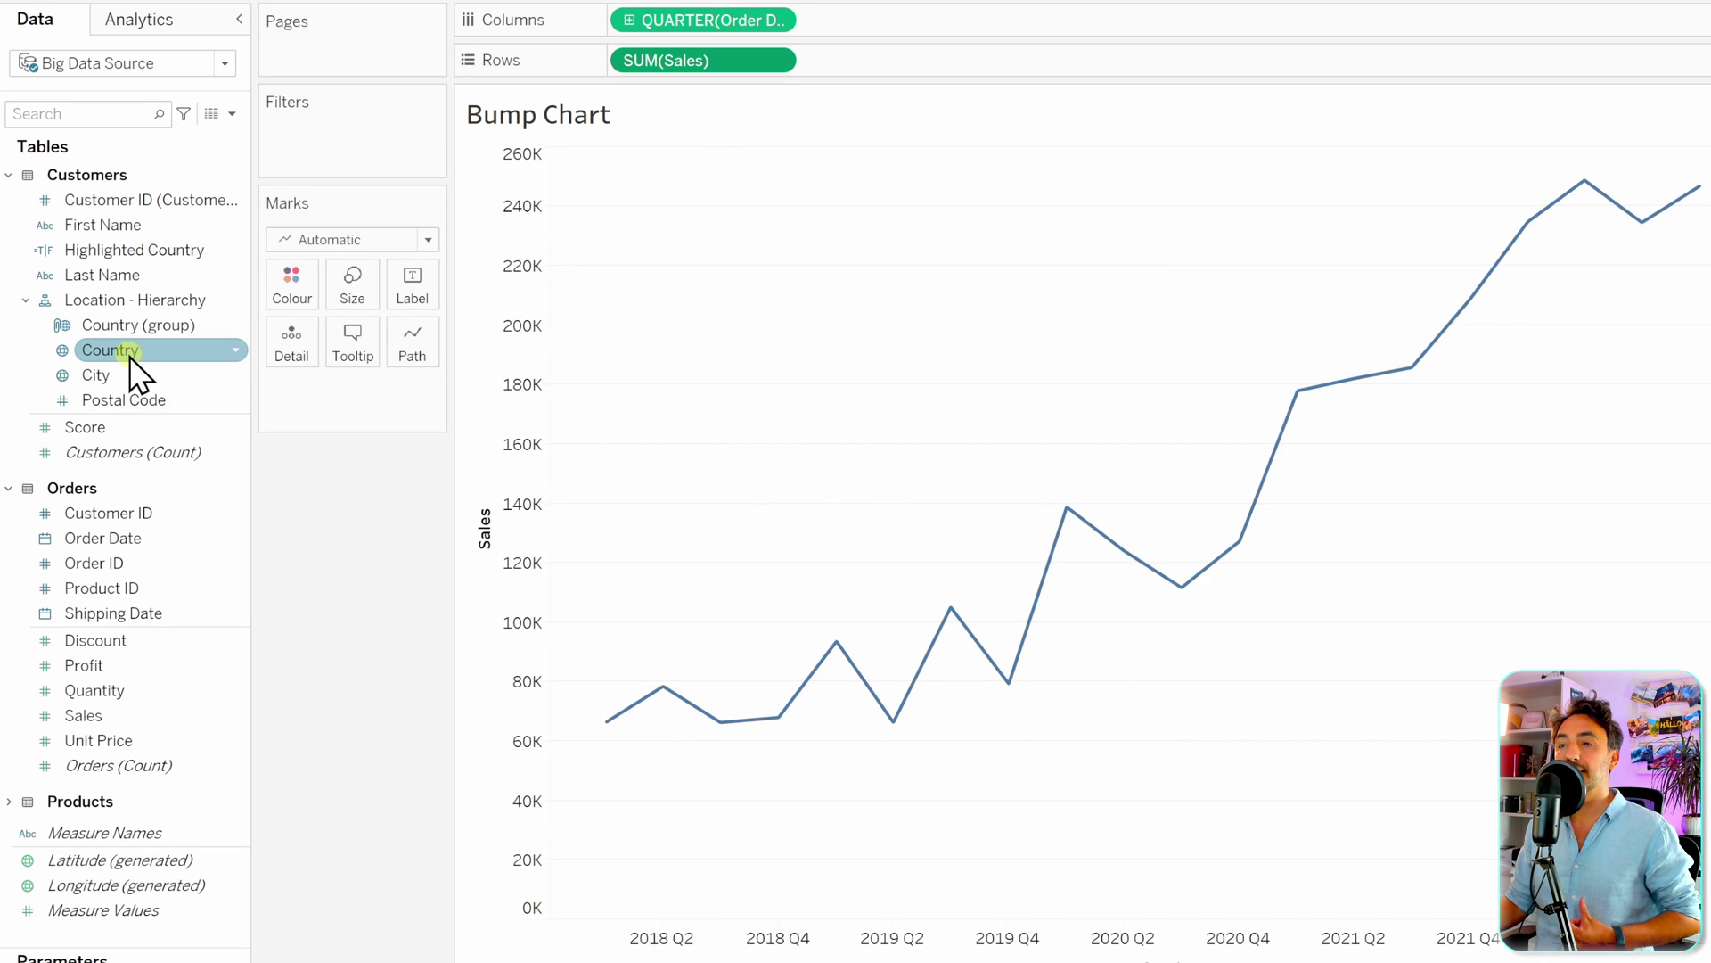
Step: Colour the lines by Country and turn SUM(Sales) into a Rank quick table calculation
drag(130, 356, 292, 284)
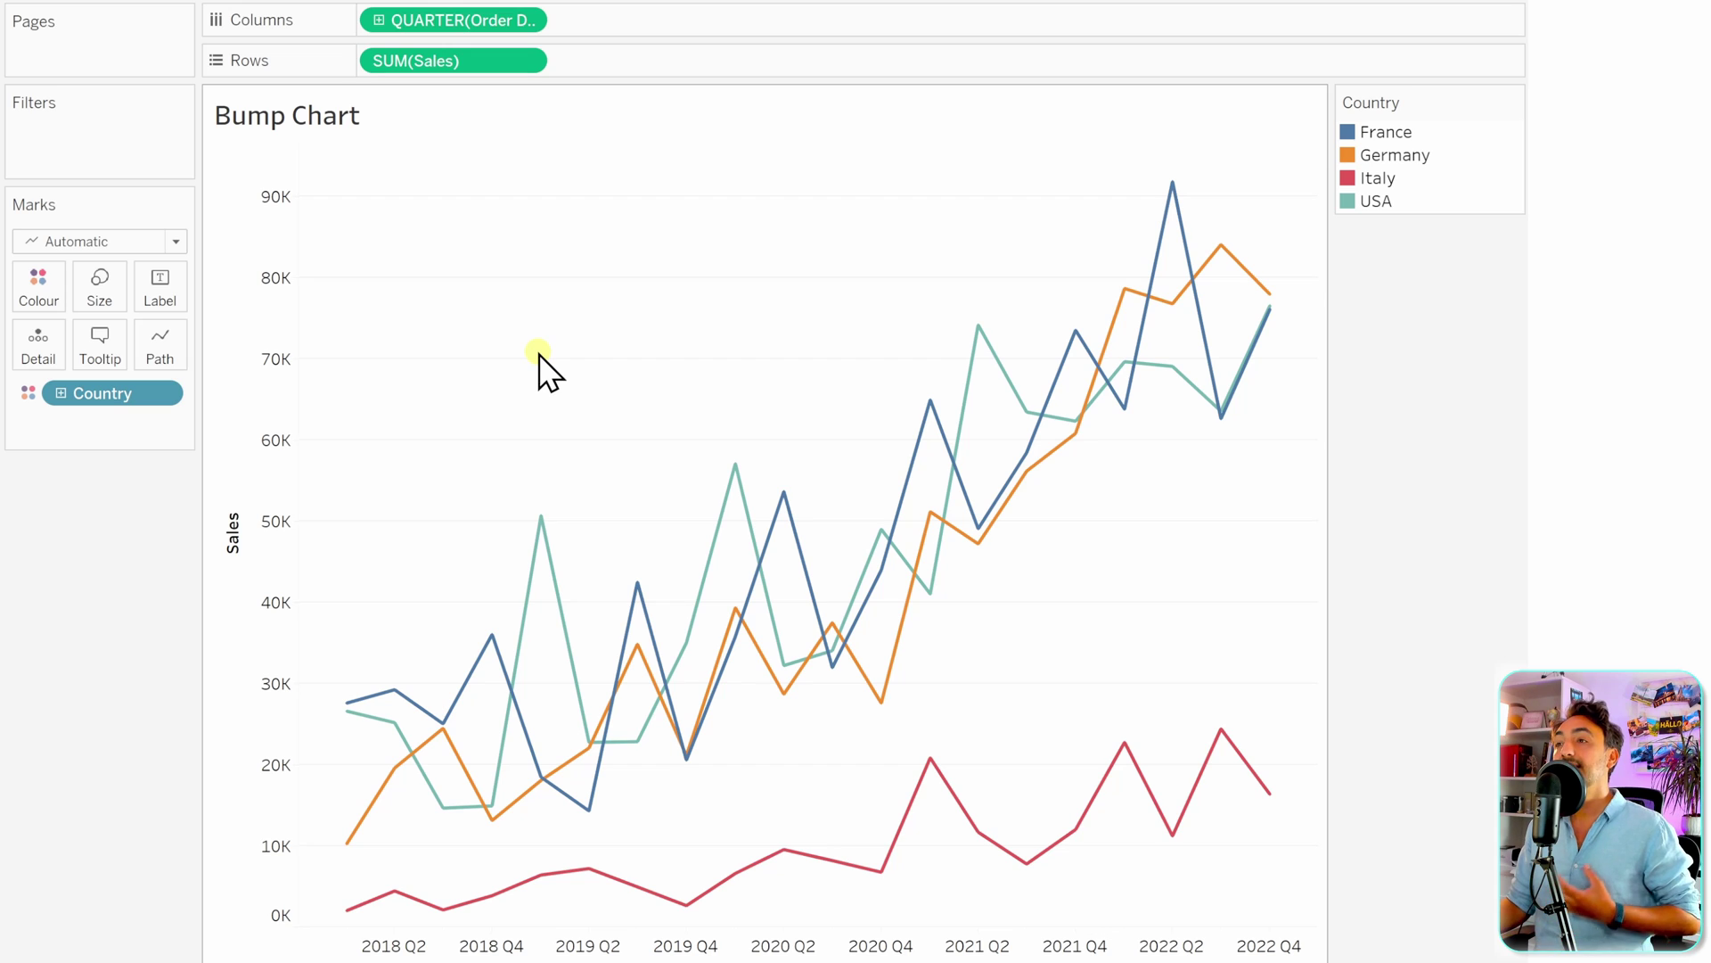
right_click(415, 64)
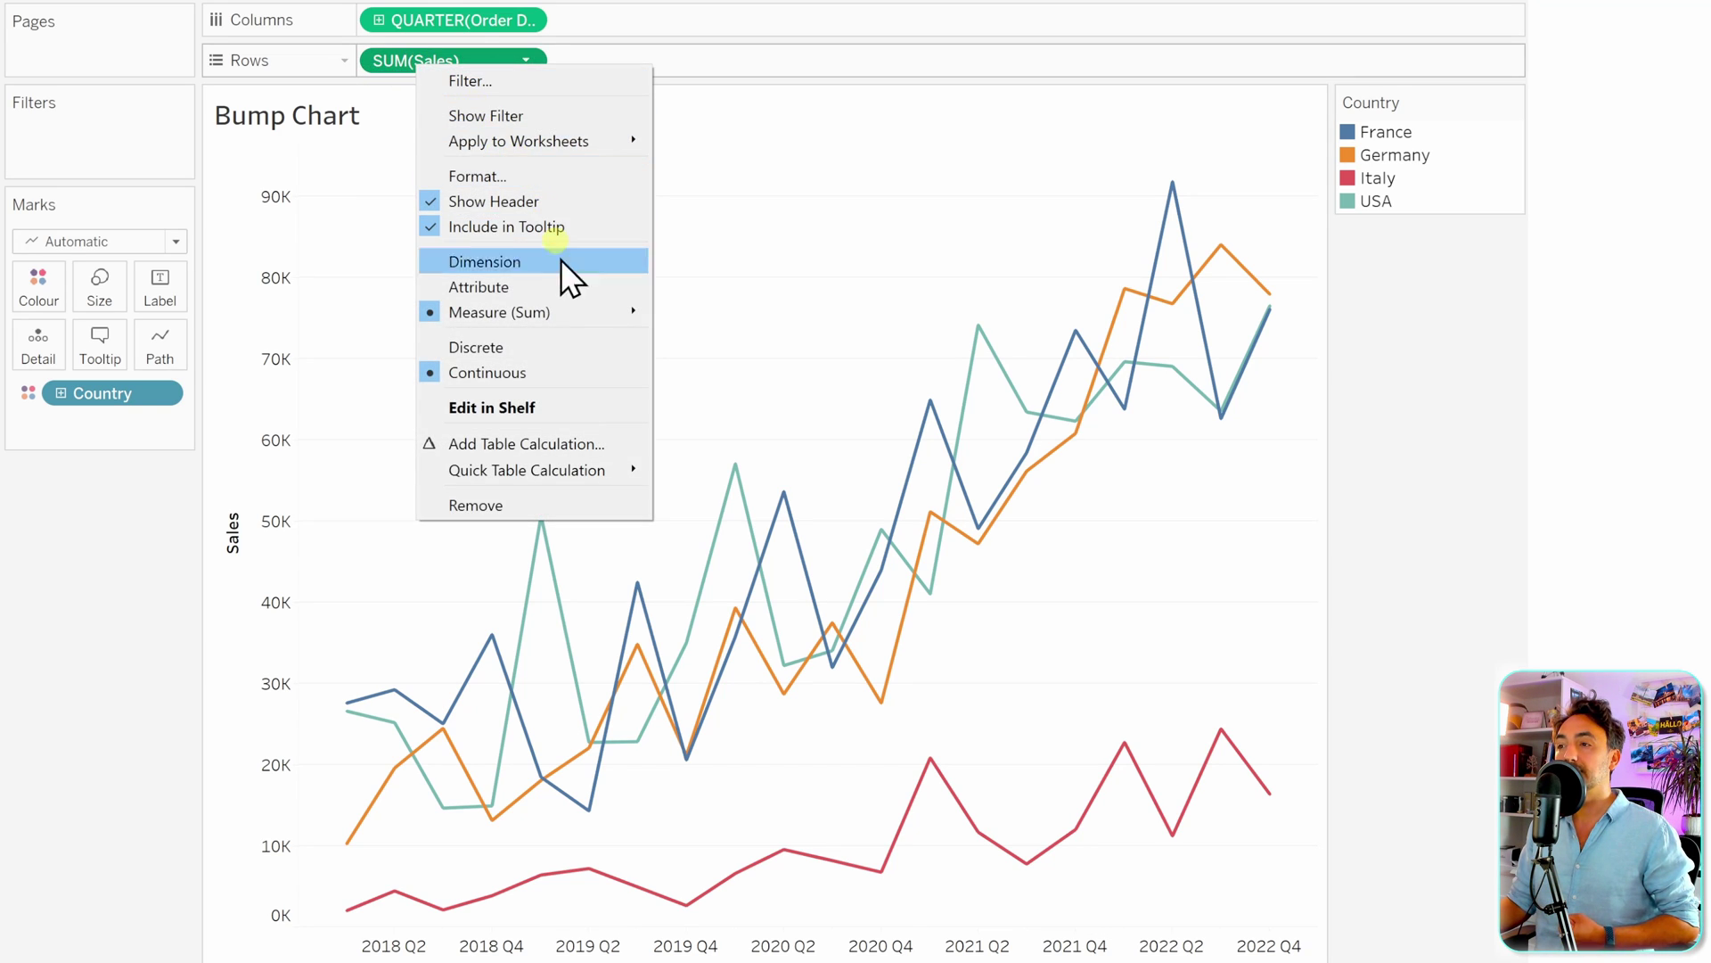
mouse_move(590, 473)
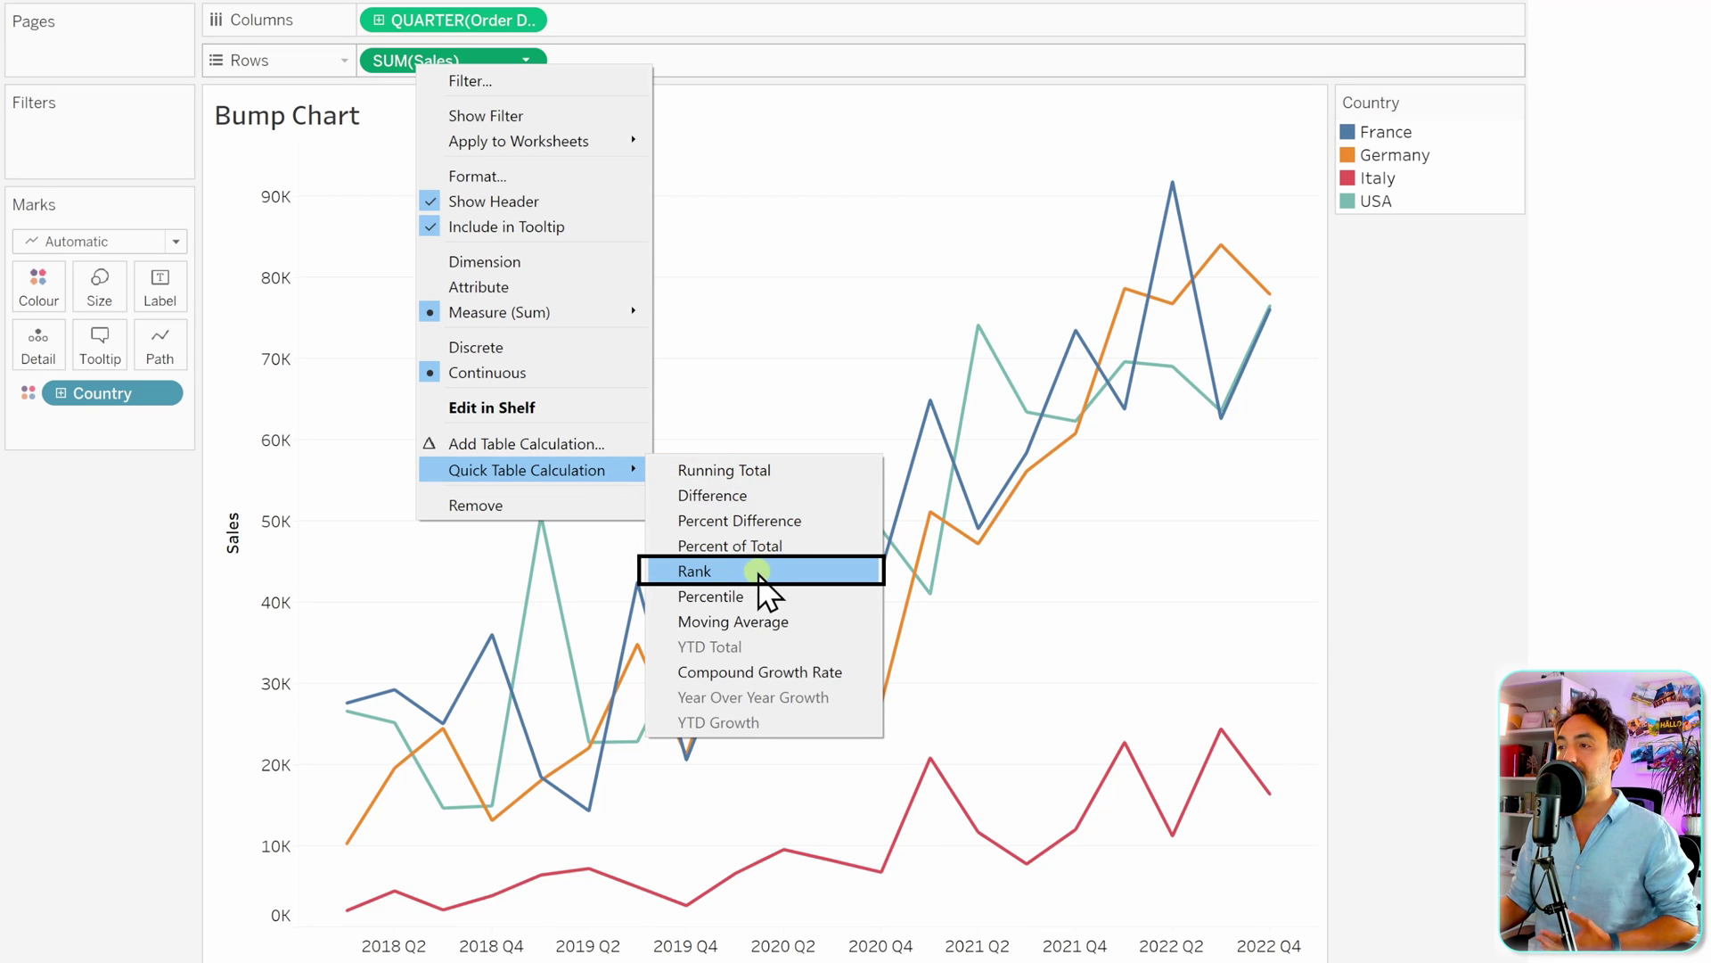
click(784, 570)
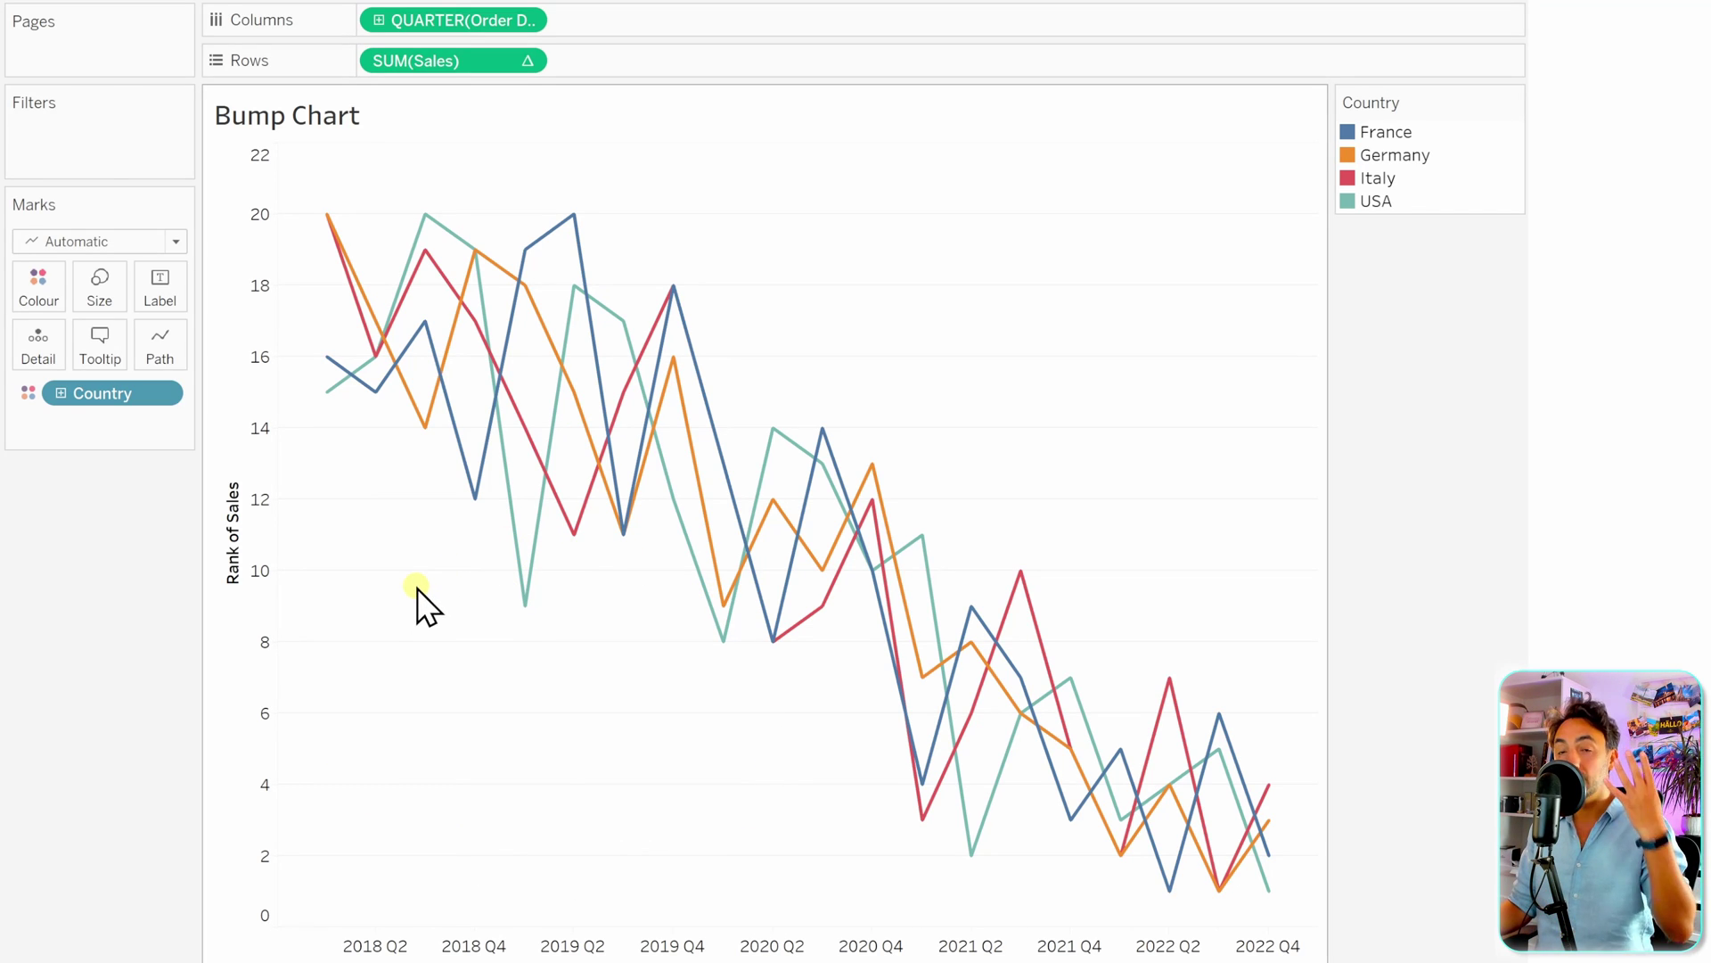
Step: Set the rank table calculation to Specific Dimensions with only Country ticked
right_click(451, 61)
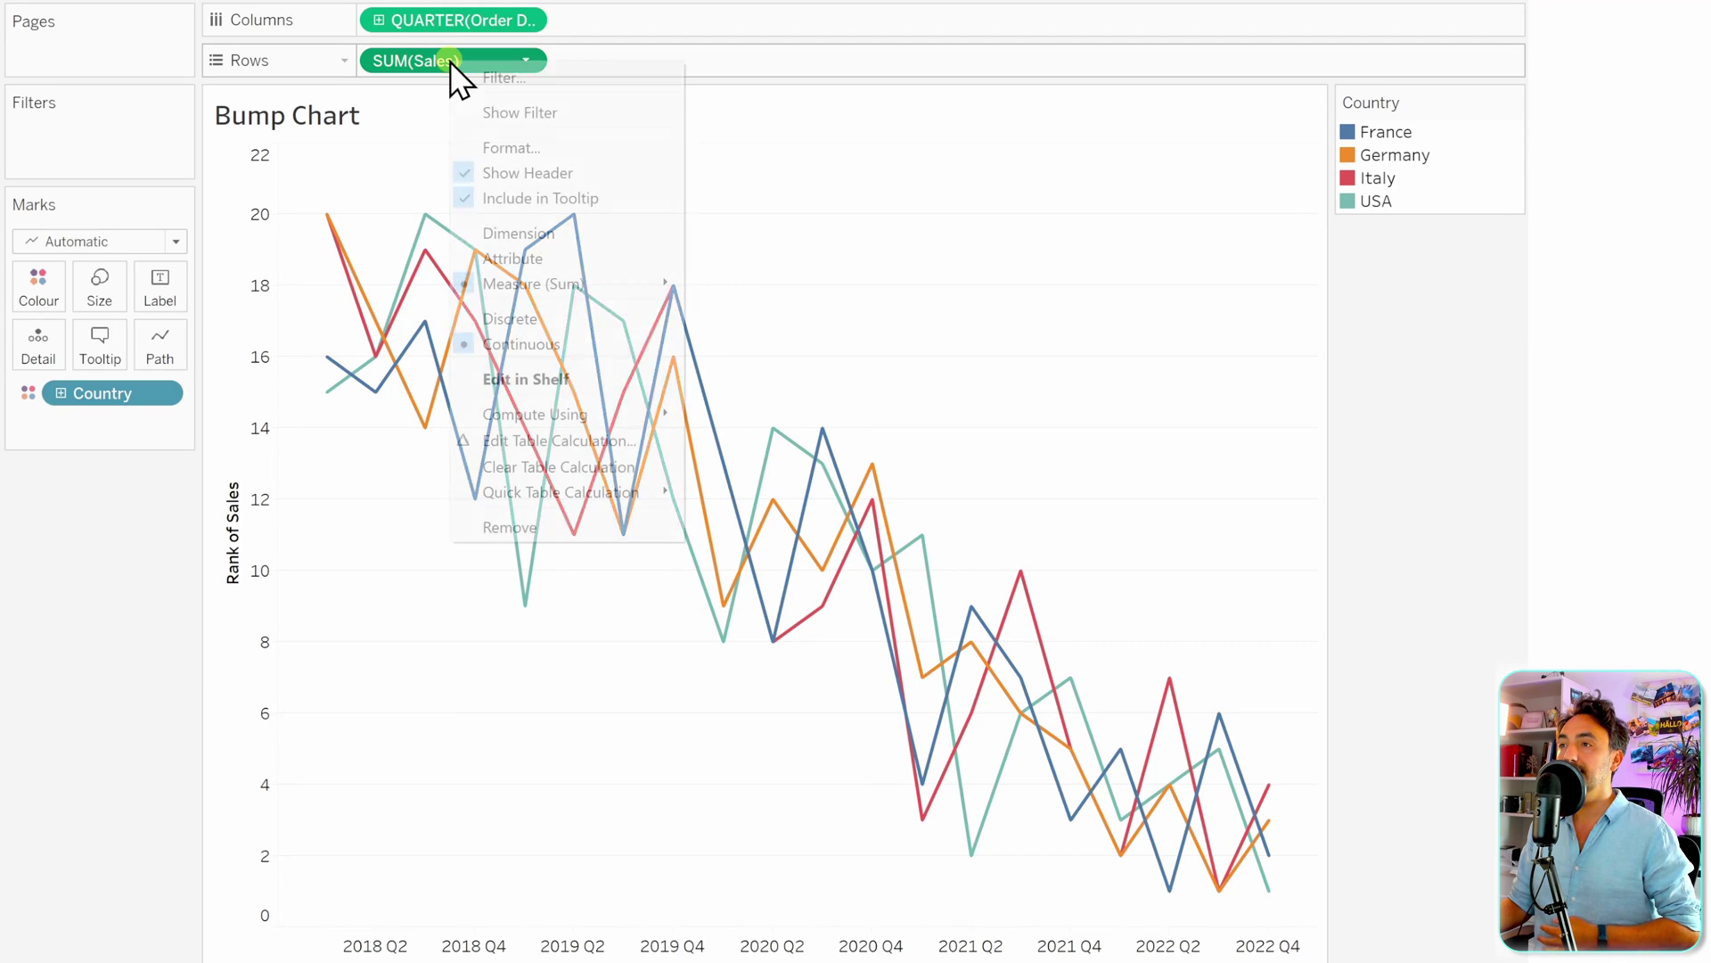
click(601, 441)
drag(1004, 340, 619, 234)
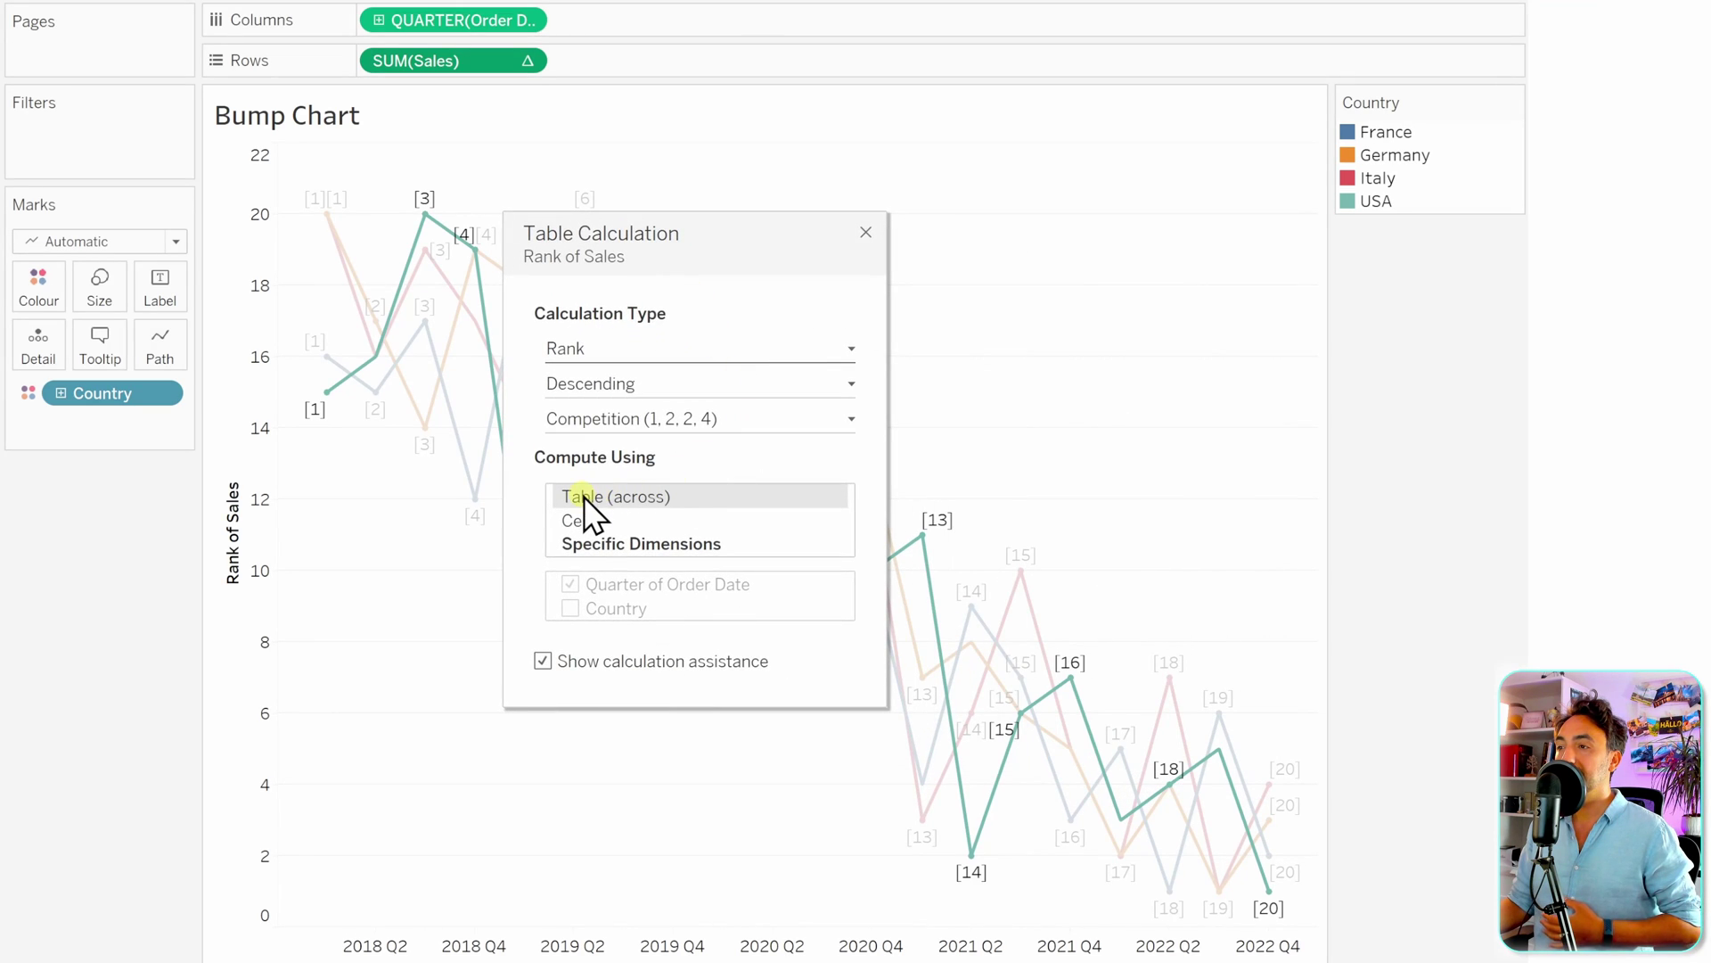
click(679, 545)
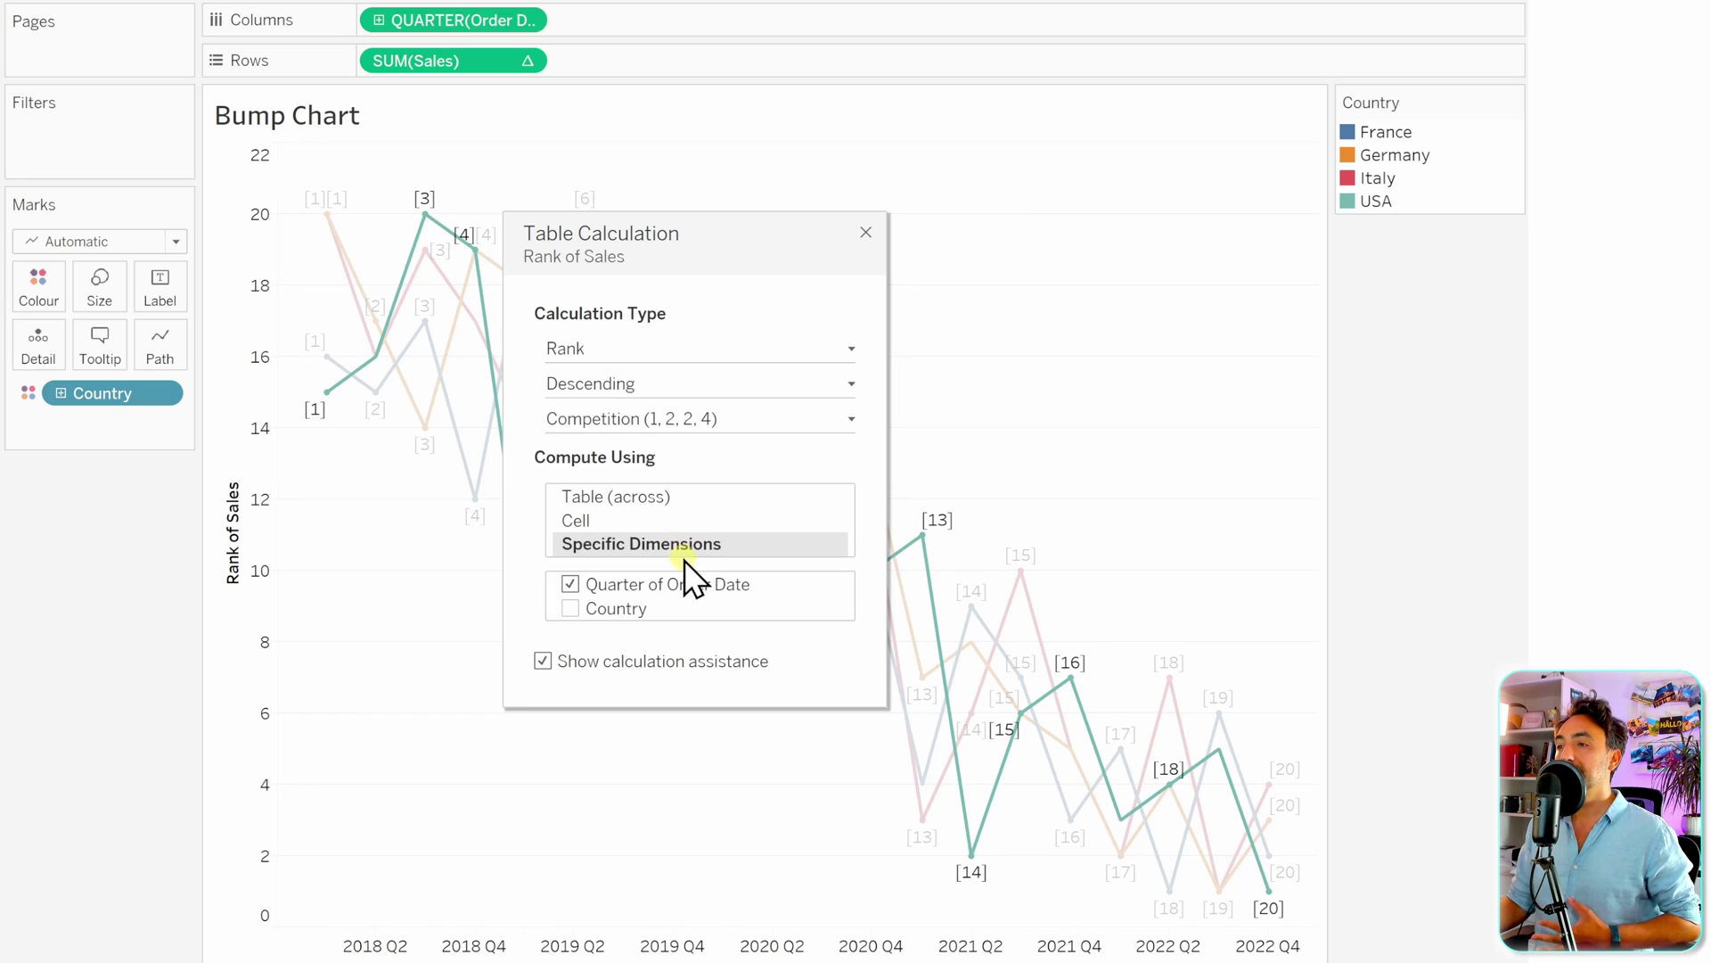
click(570, 609)
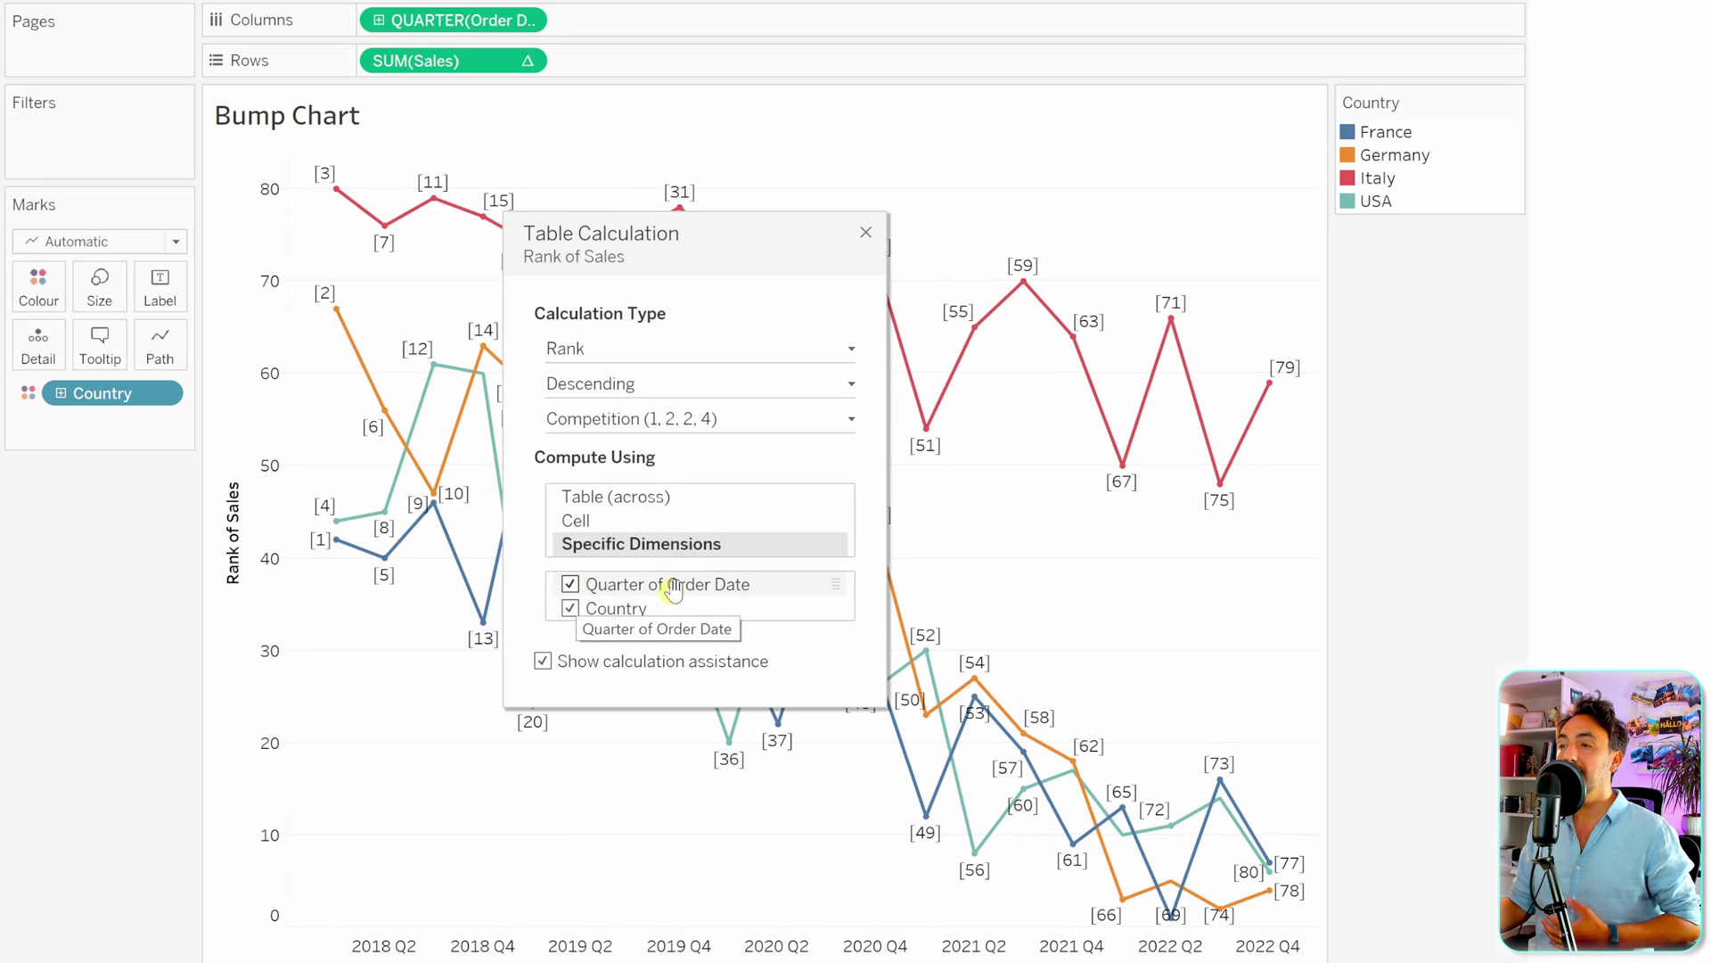
click(569, 585)
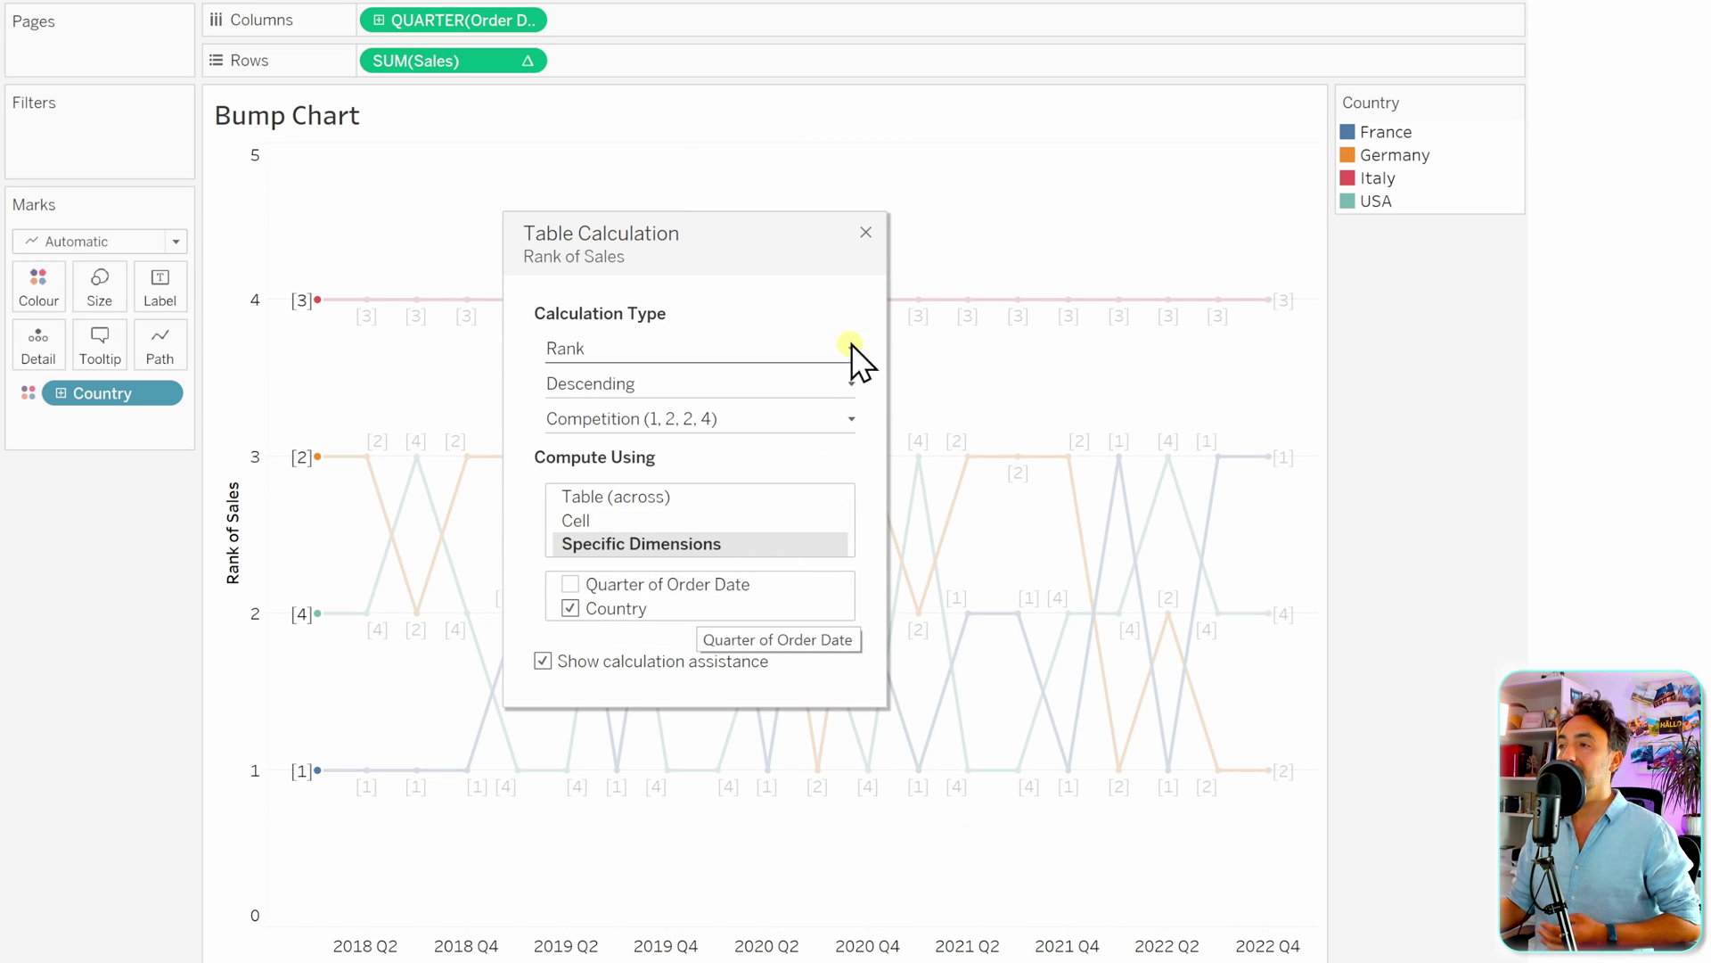
click(866, 232)
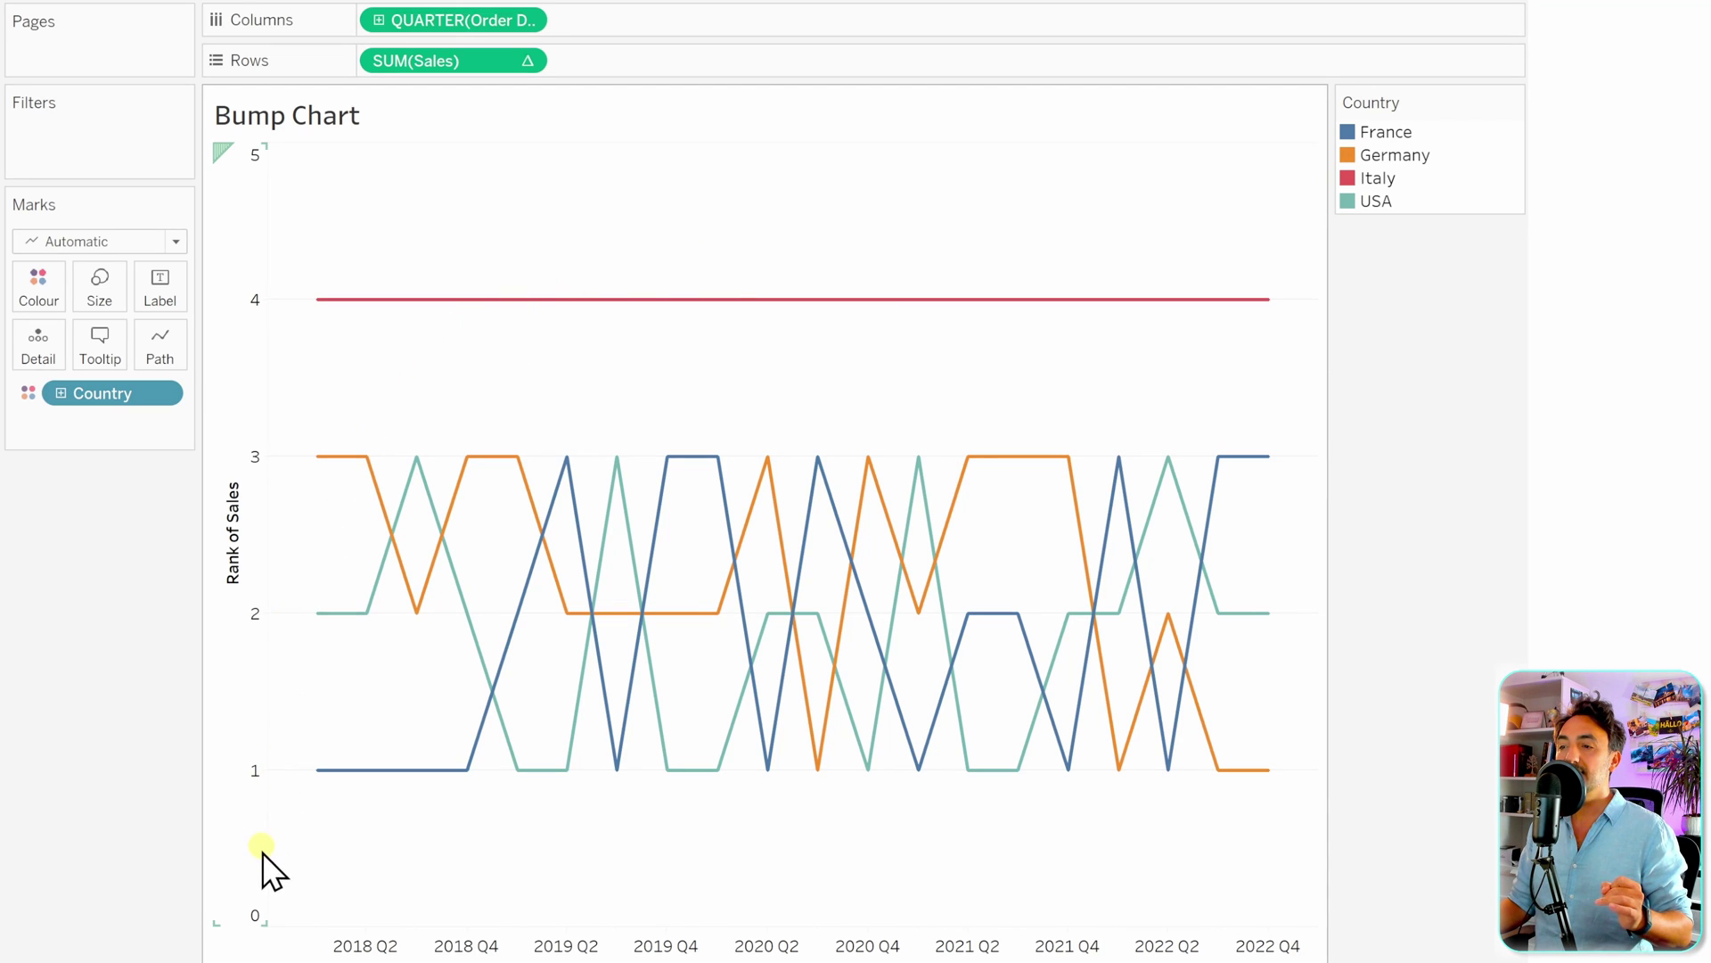
Step: Tick Reversed in the Rank of Sales axis scale settings so rank 1 is on top
right_click(237, 319)
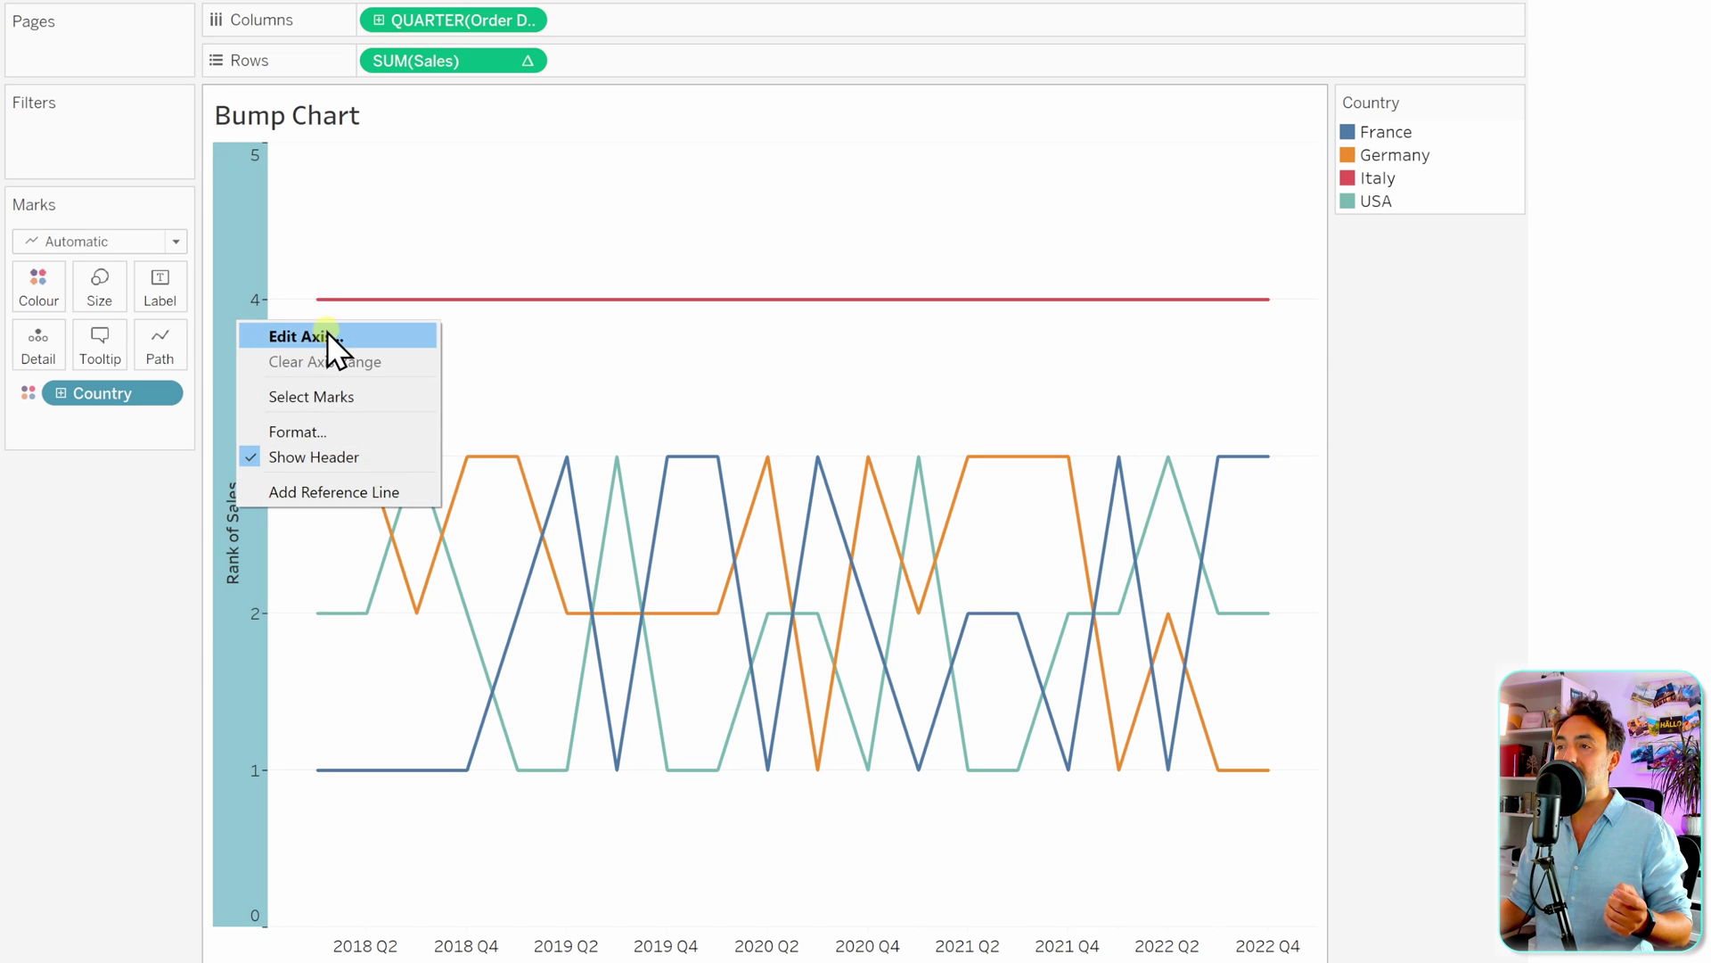
click(329, 330)
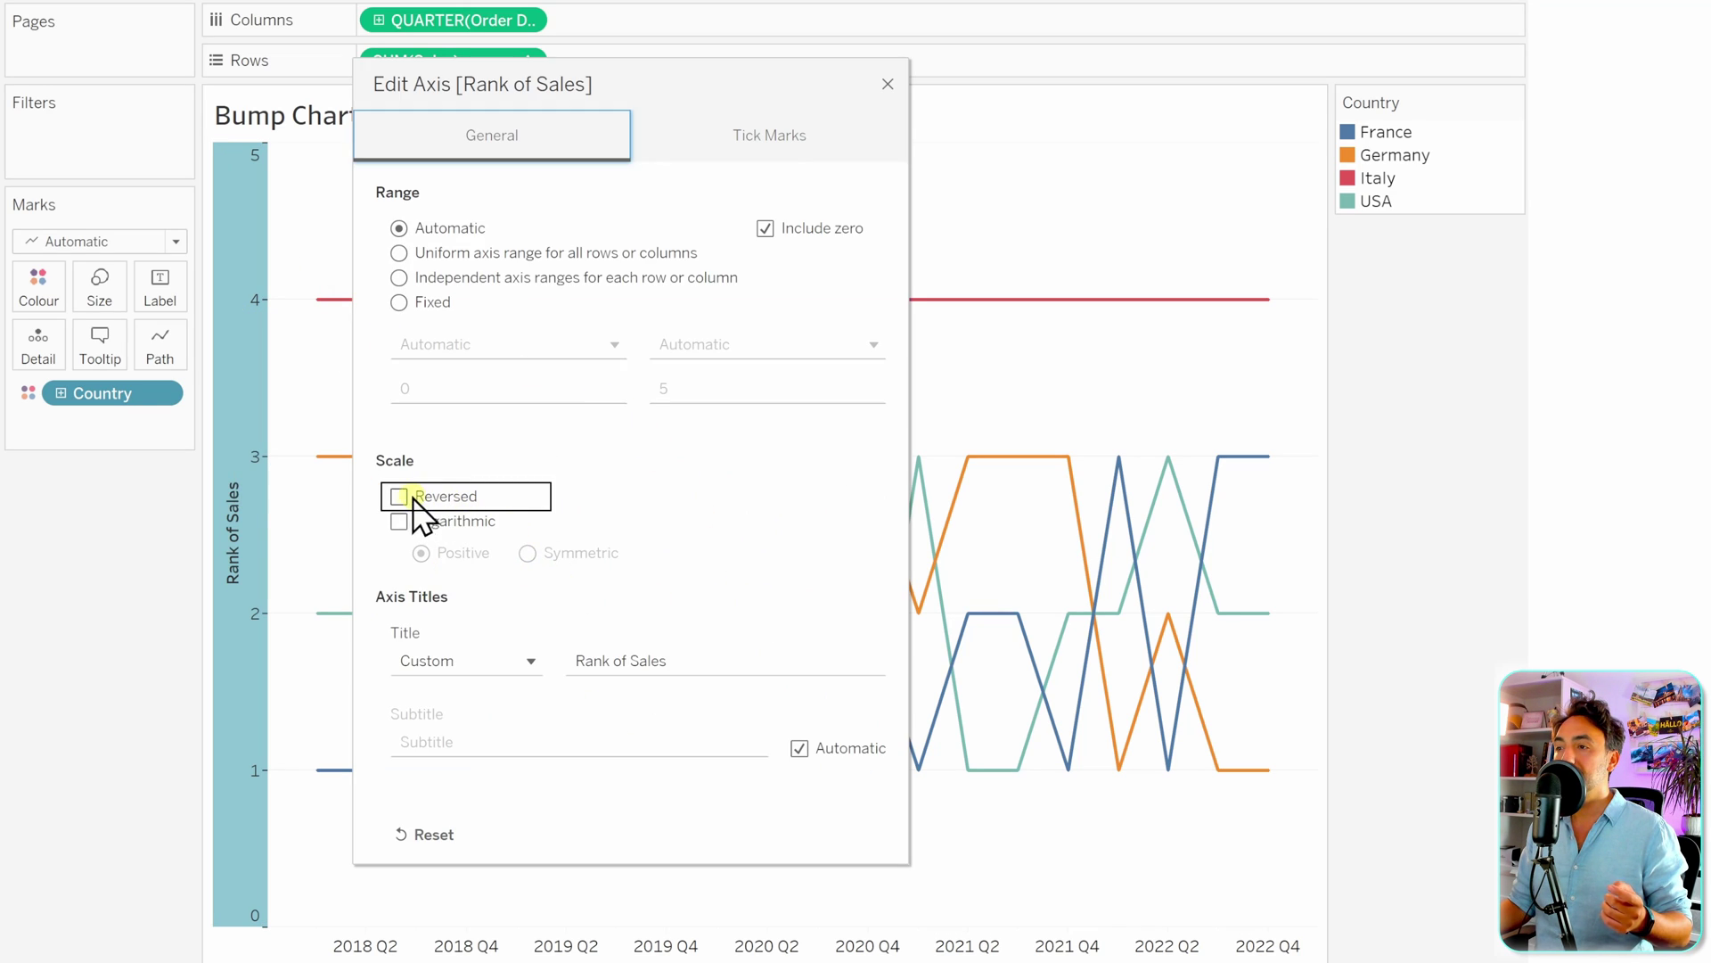
click(399, 496)
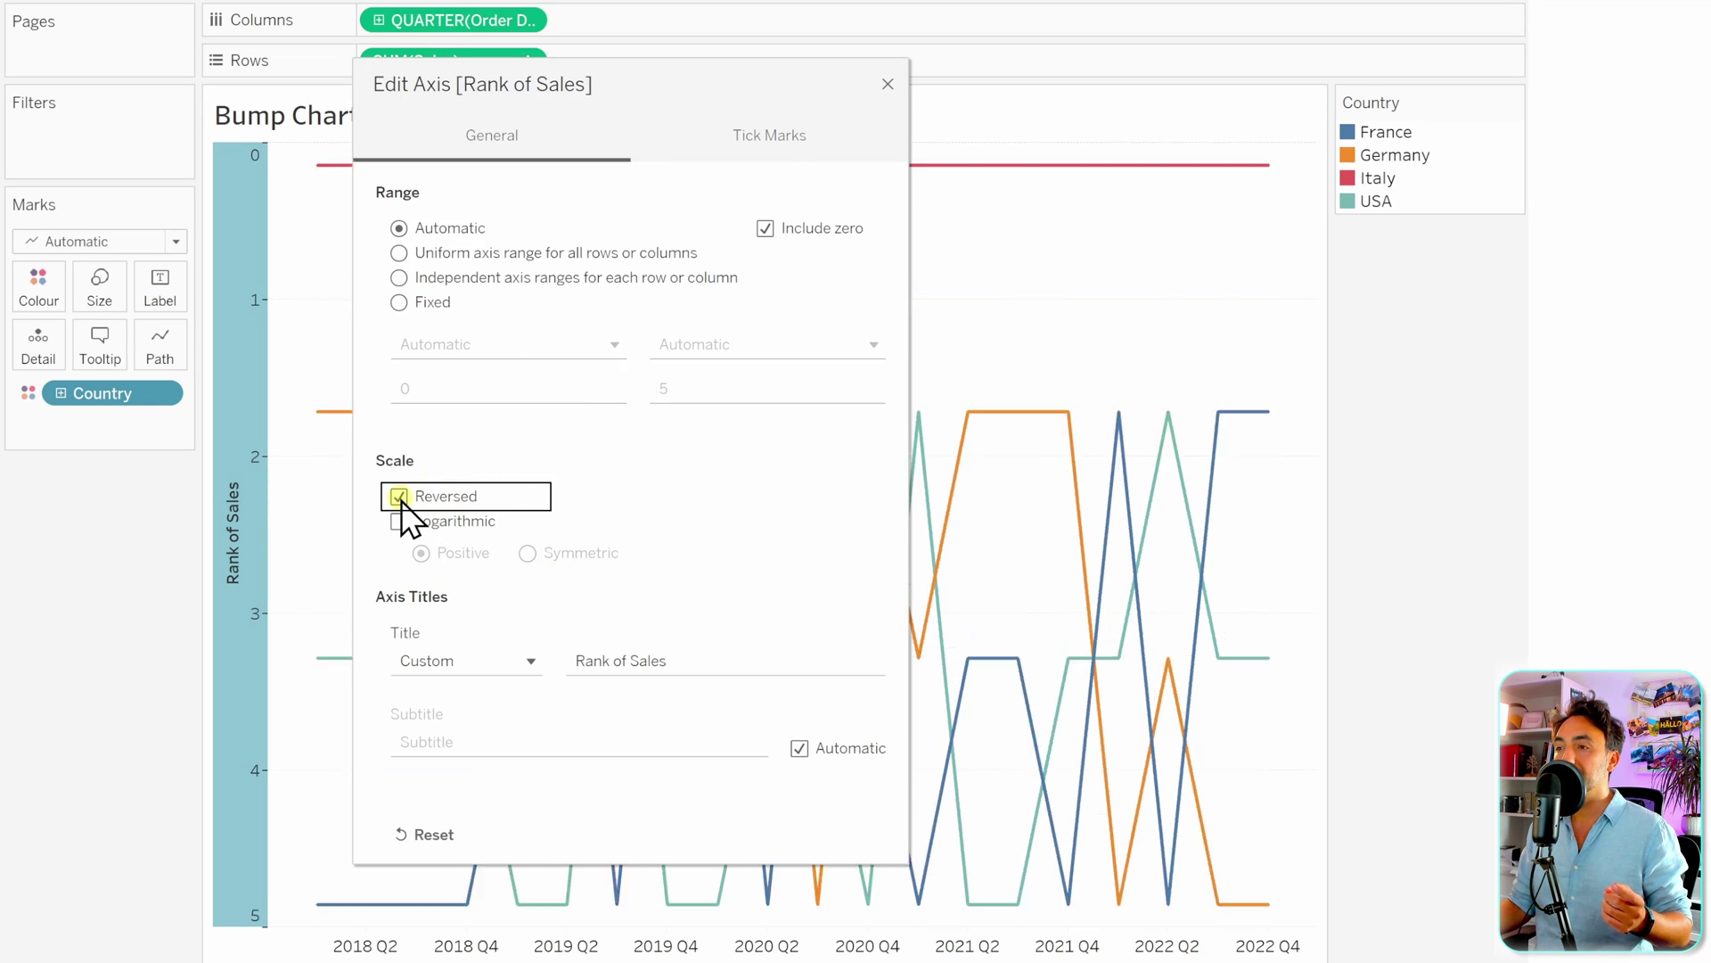
click(888, 84)
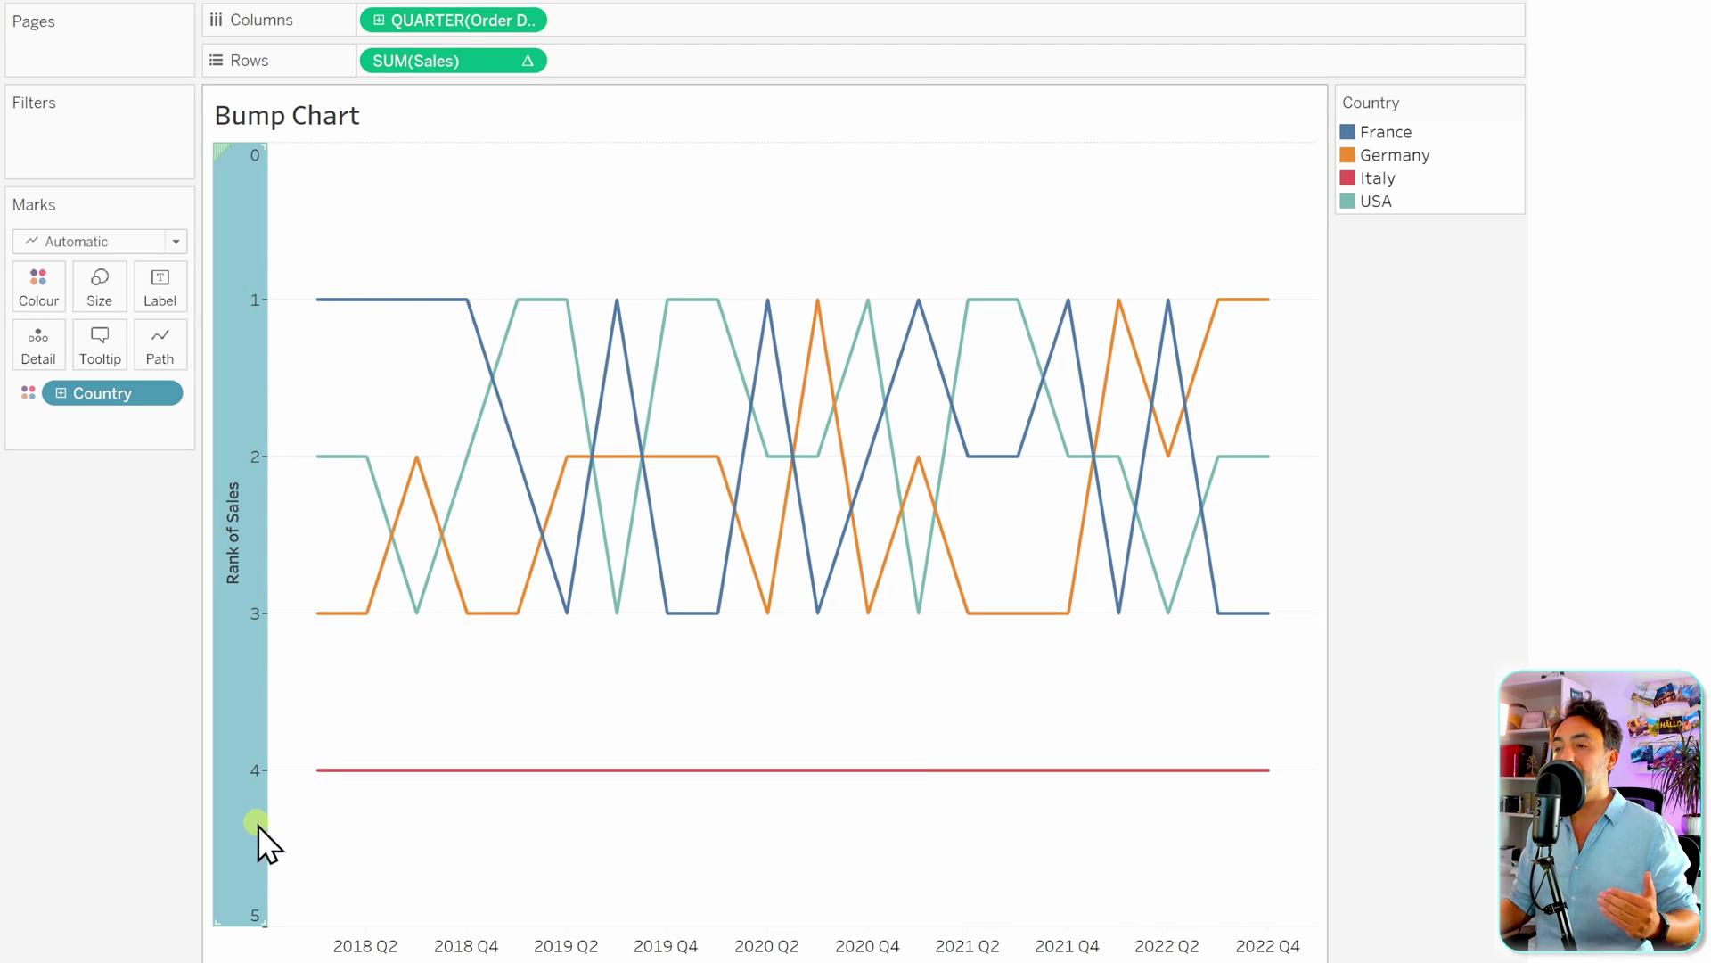
click(304, 834)
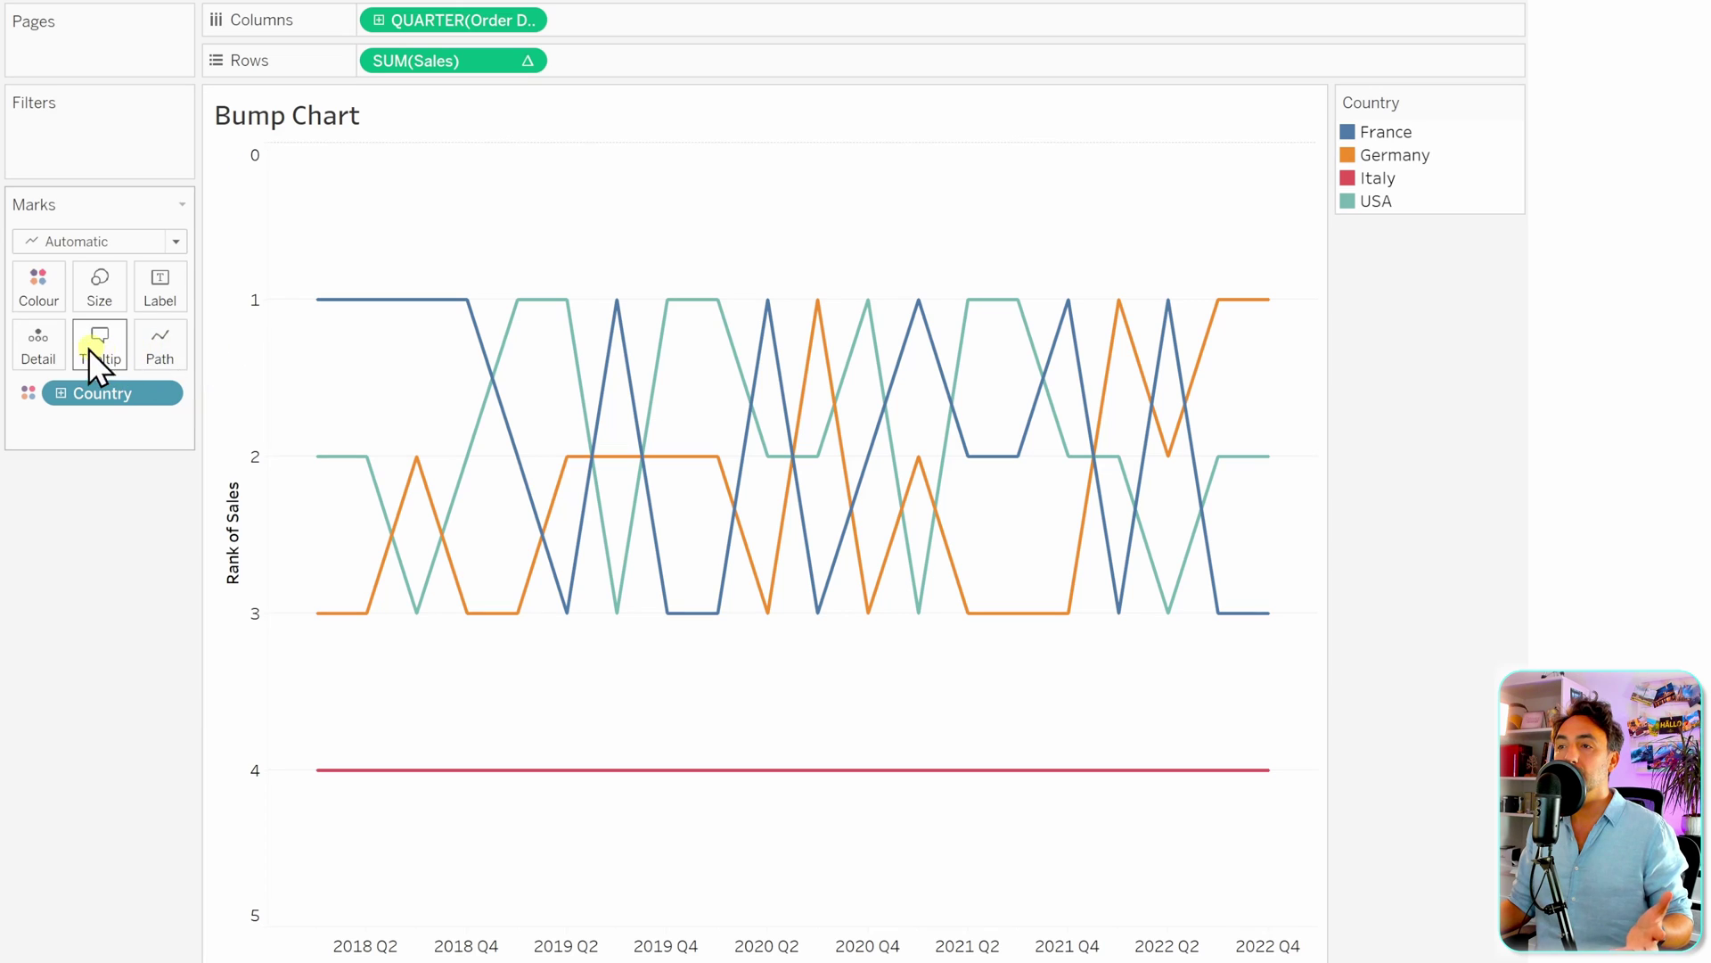
click(44, 299)
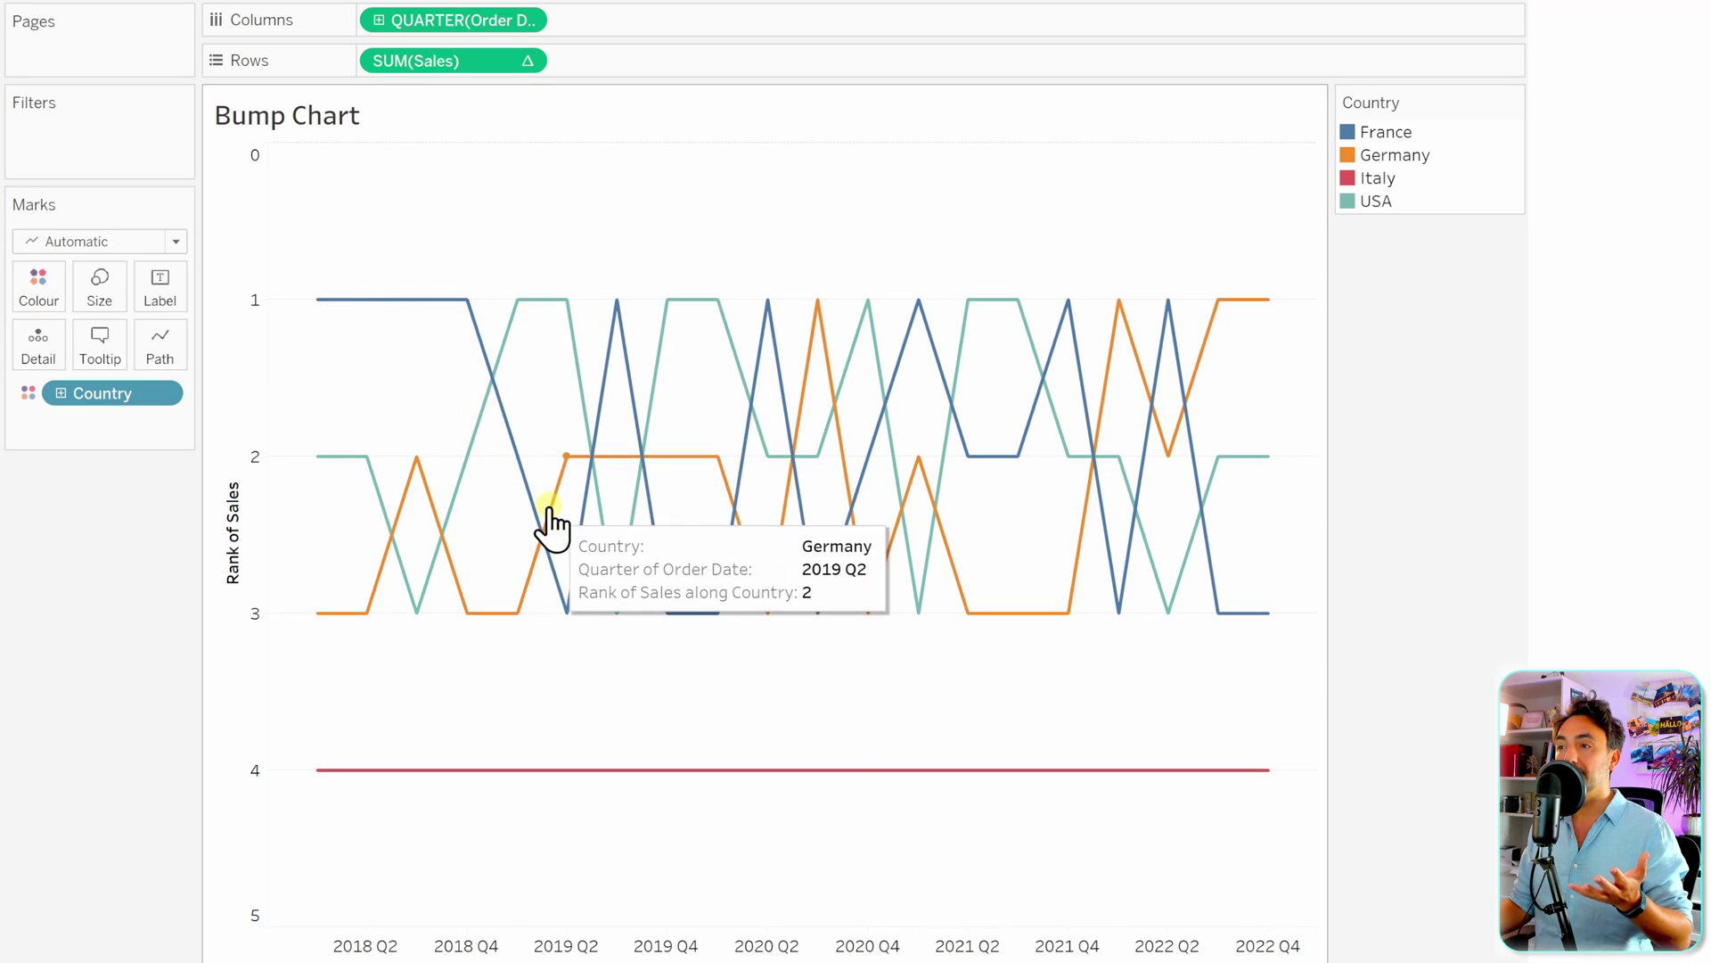
mouse_move(467, 300)
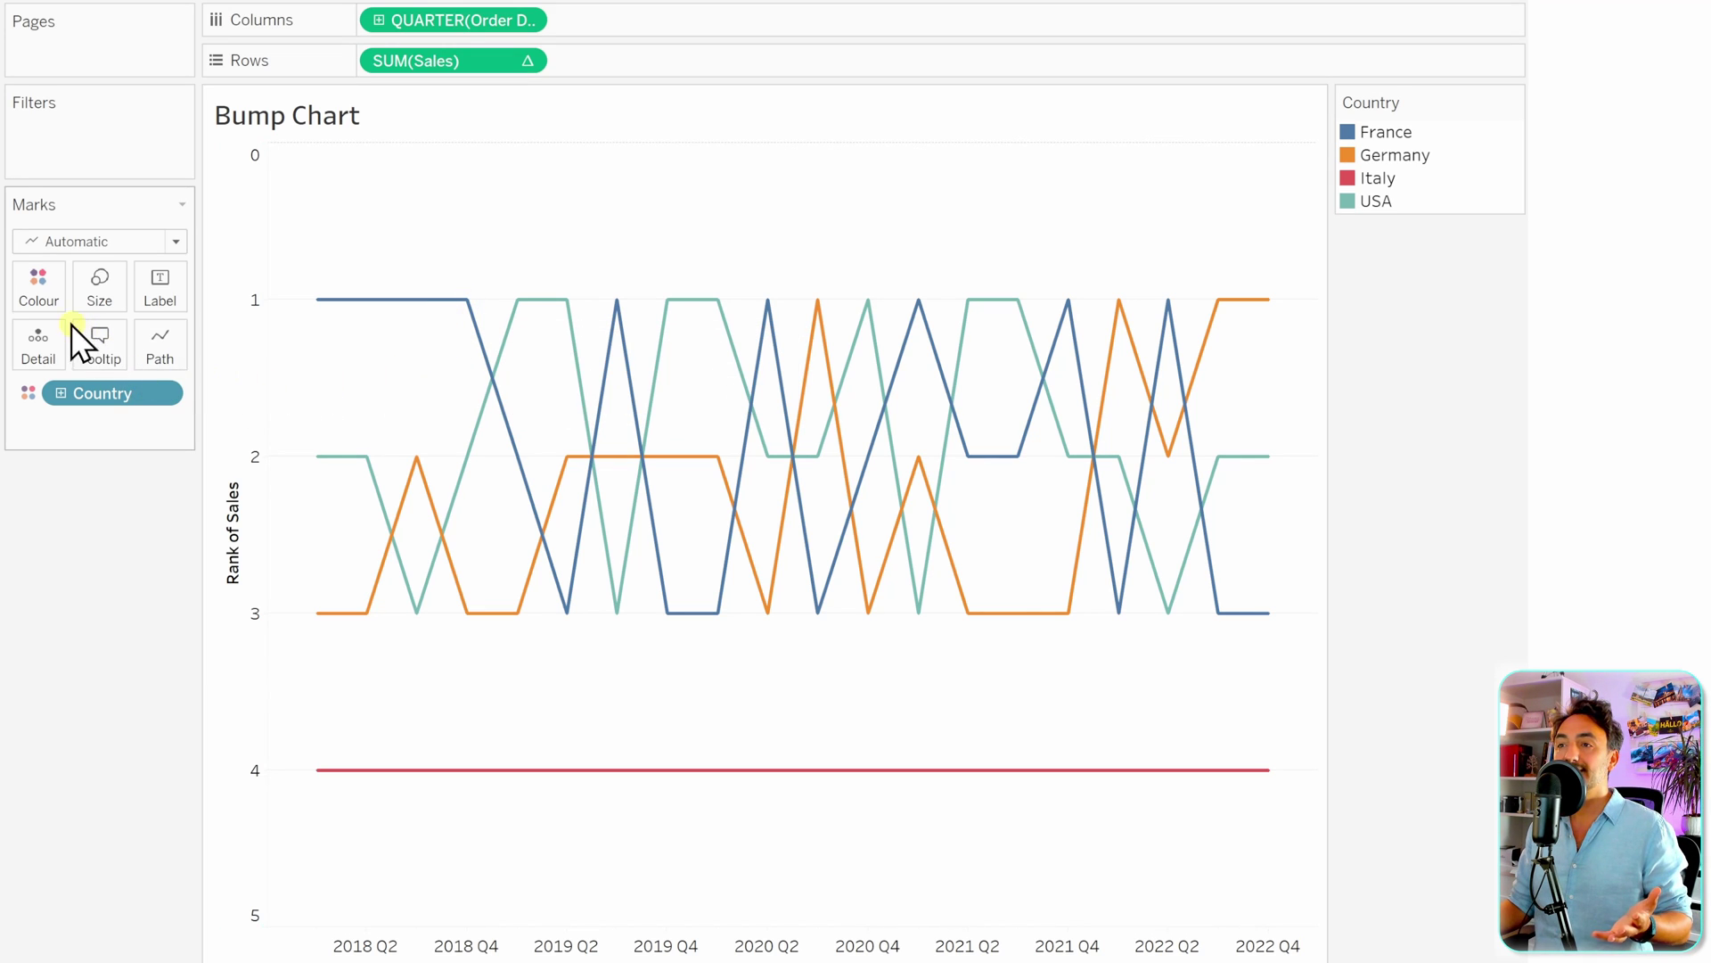
click(52, 296)
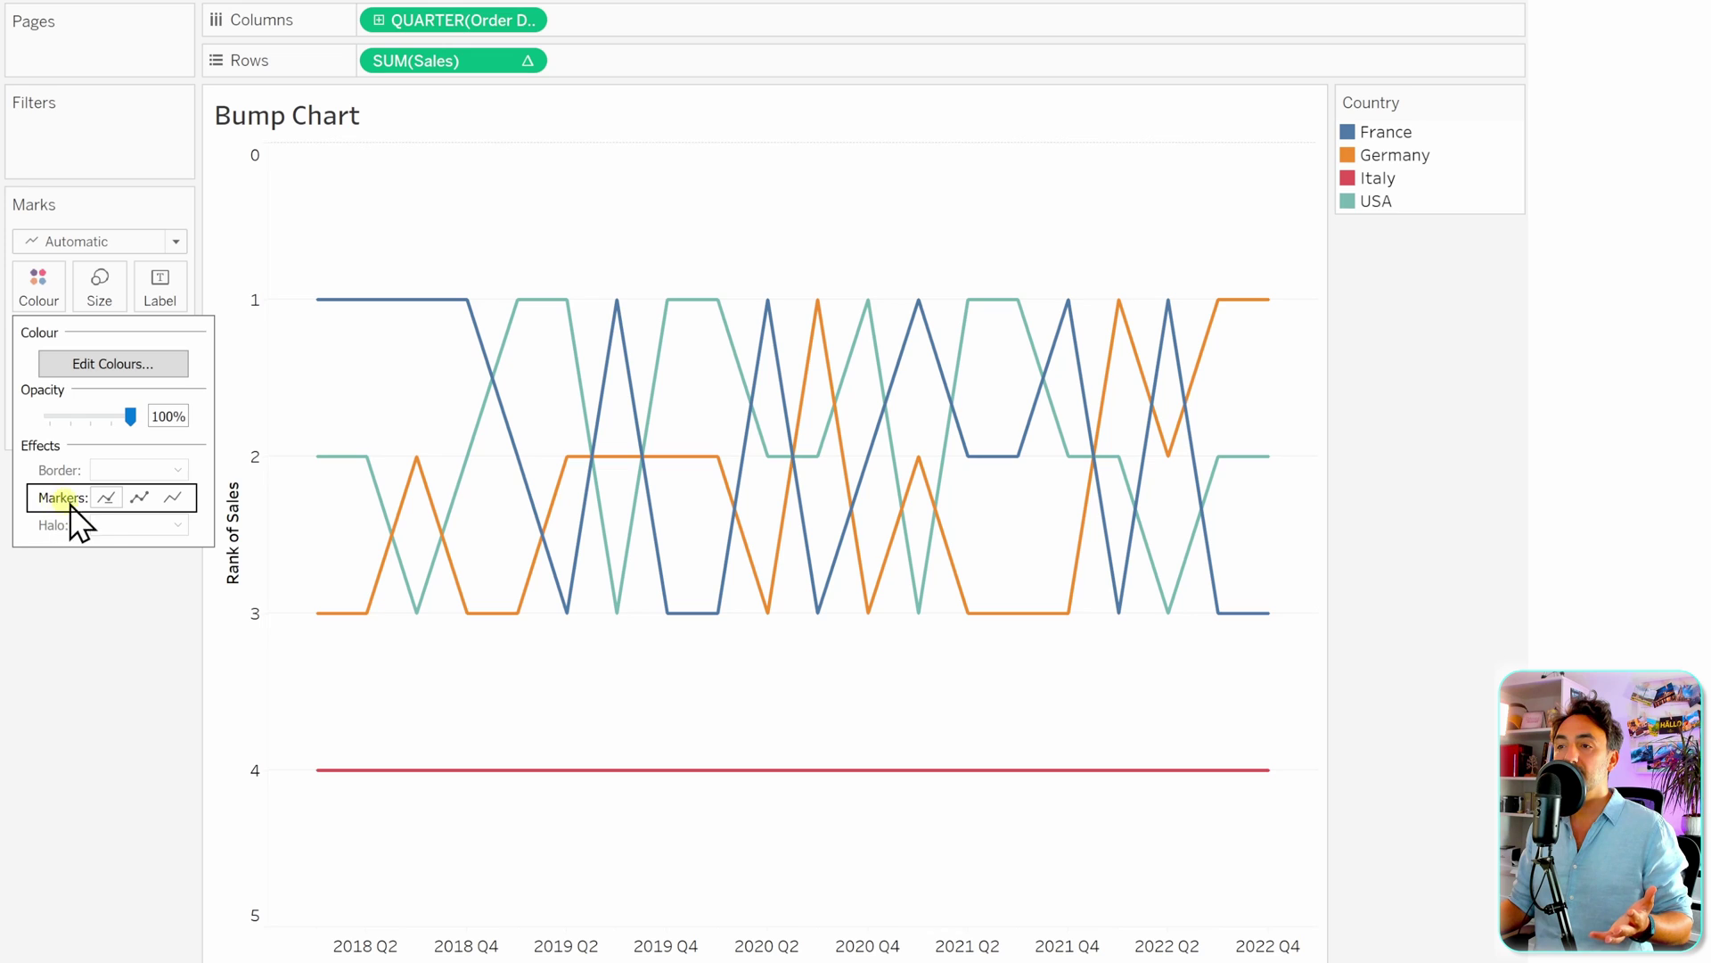
click(138, 499)
click(139, 496)
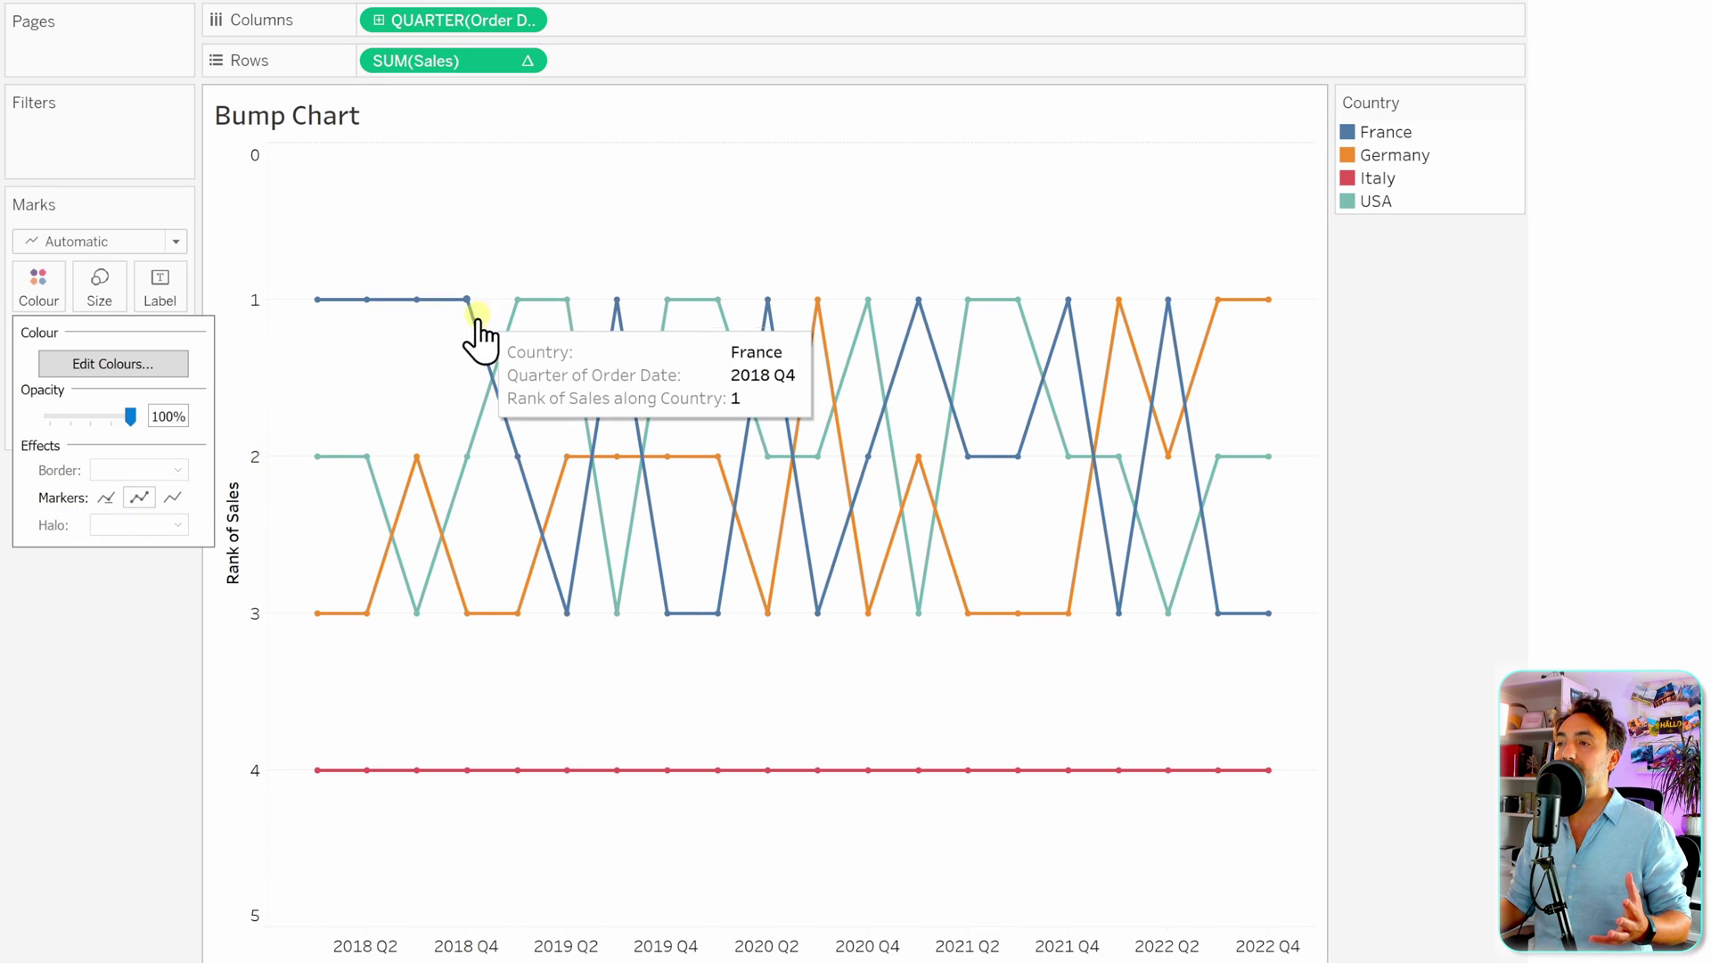
mouse_move(517, 450)
click(414, 397)
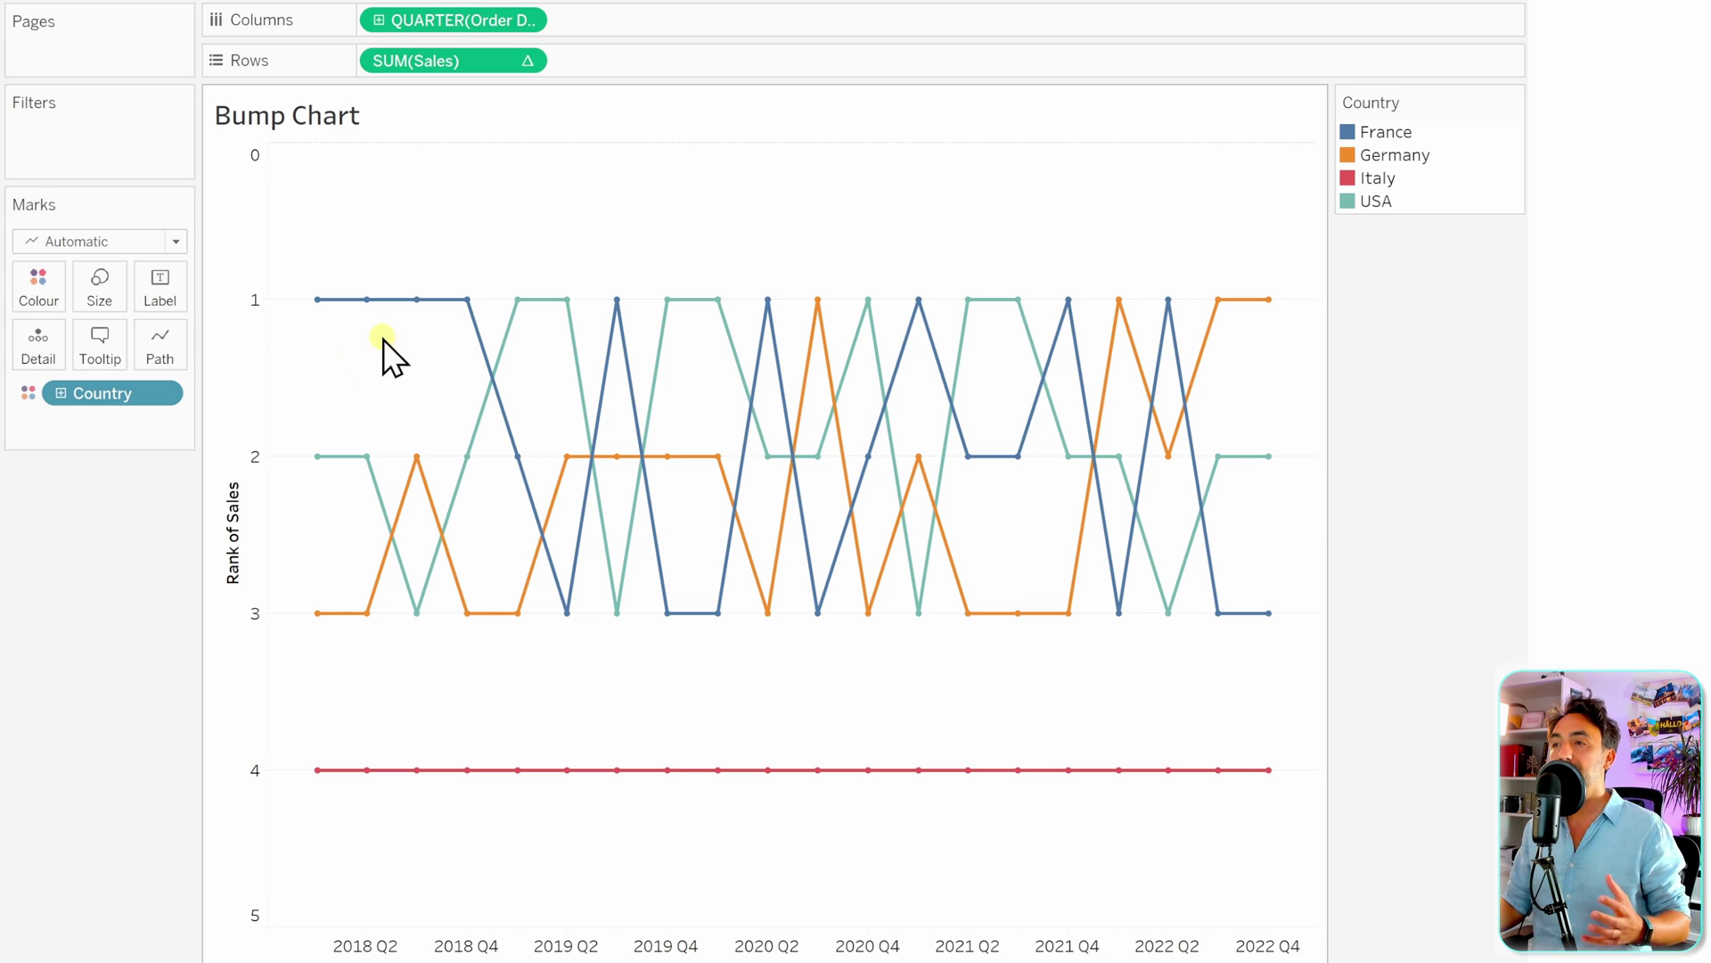
click(47, 297)
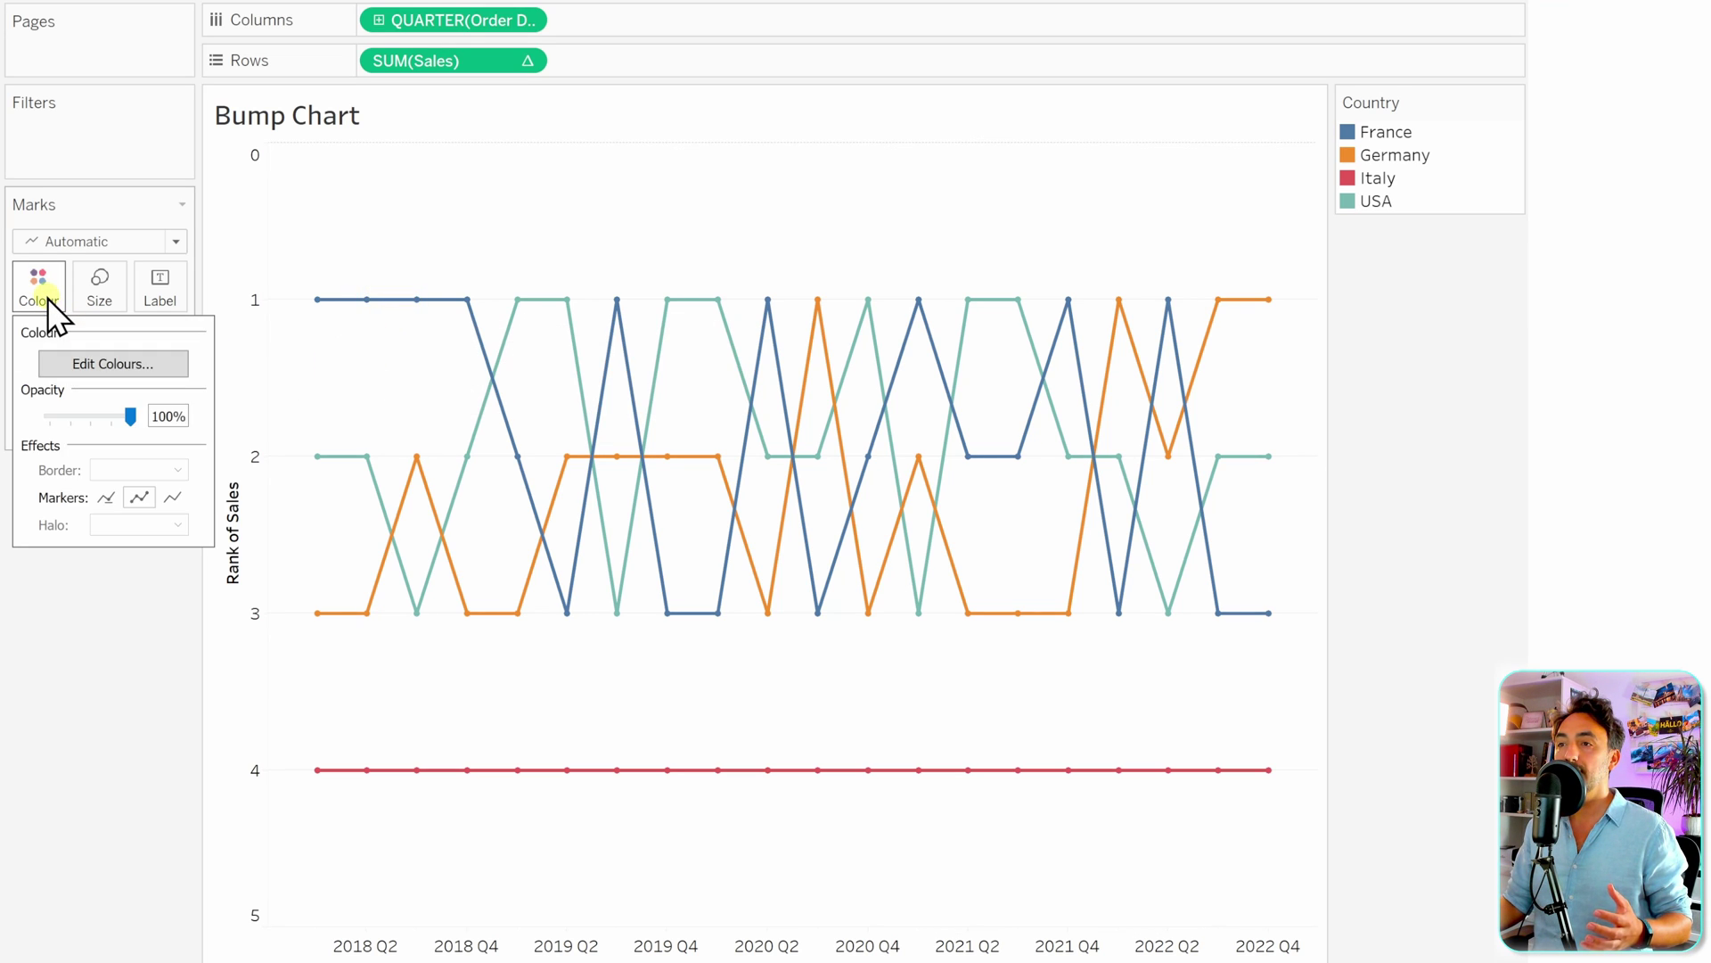
click(175, 498)
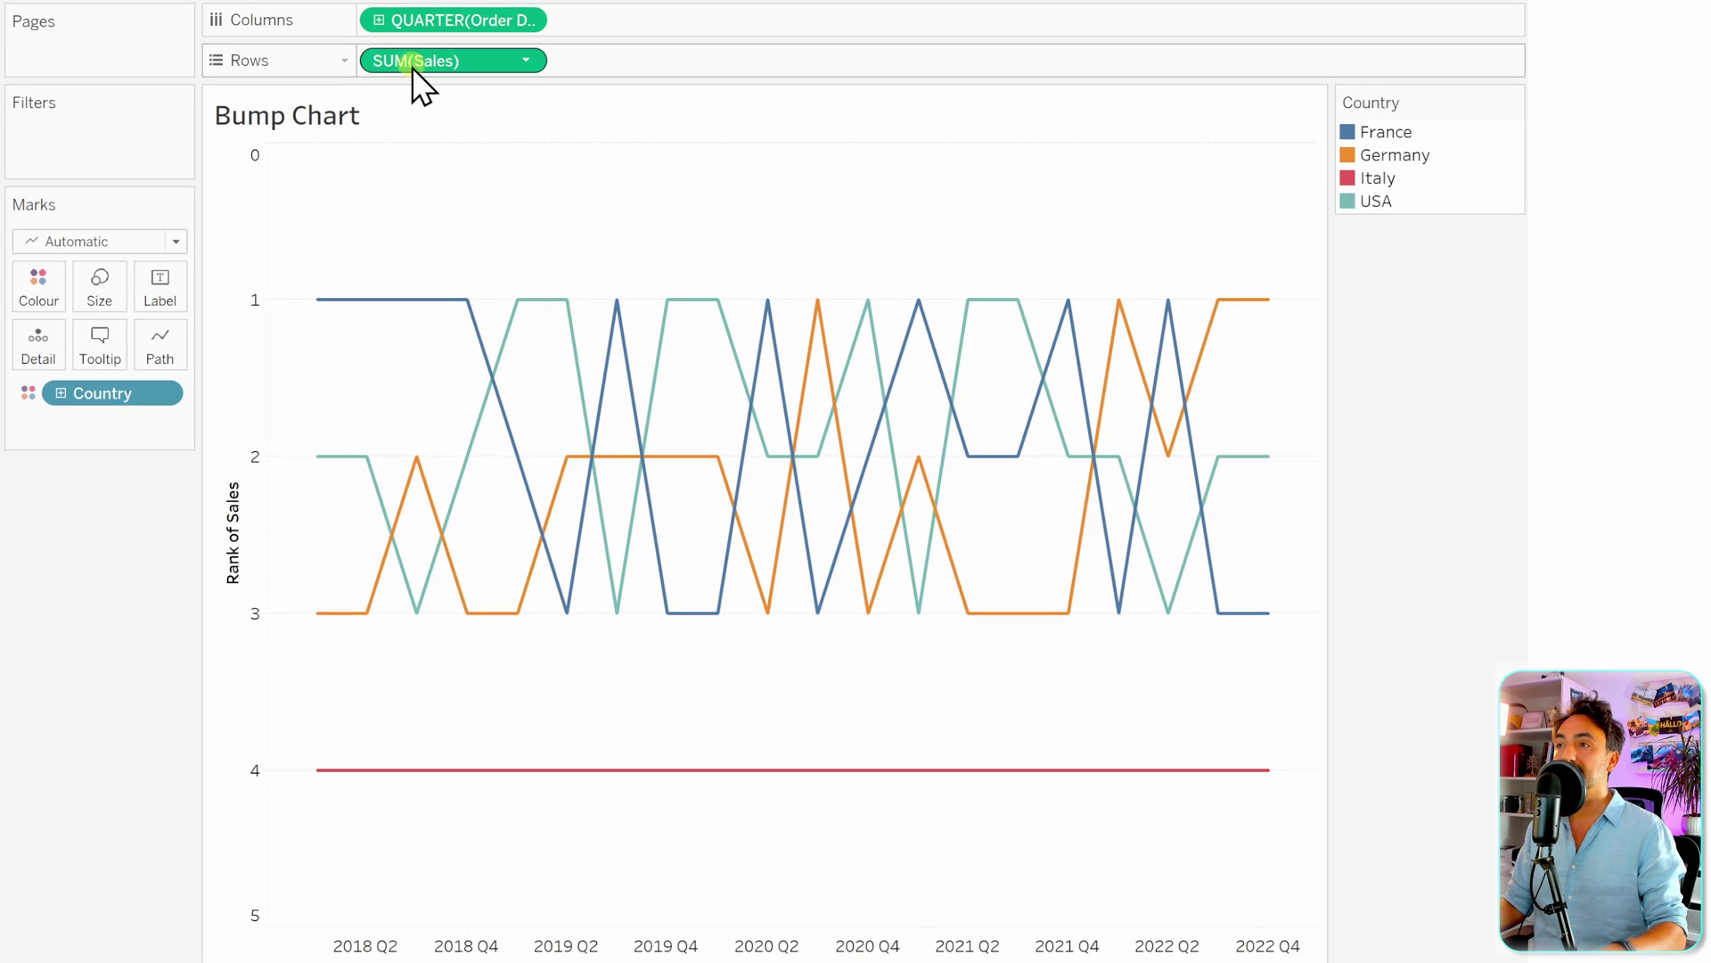
Step: Add a second SUM(Sales) rank pane and draw its marks as circles
drag(407, 62, 619, 64)
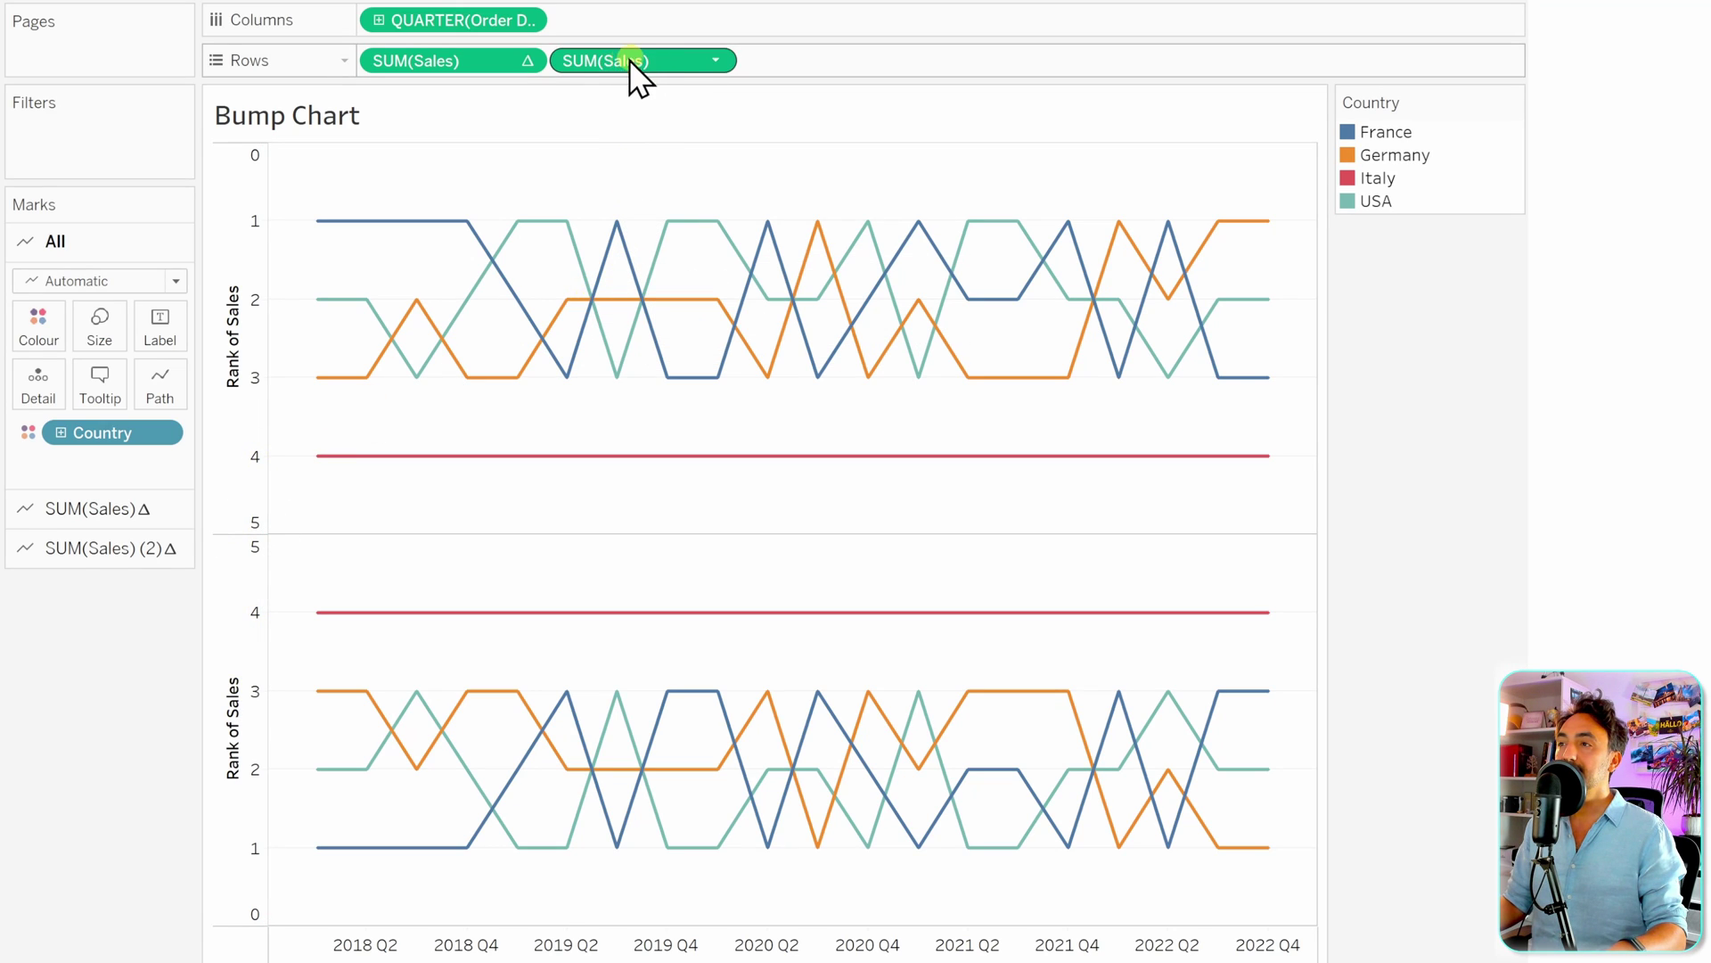
click(115, 549)
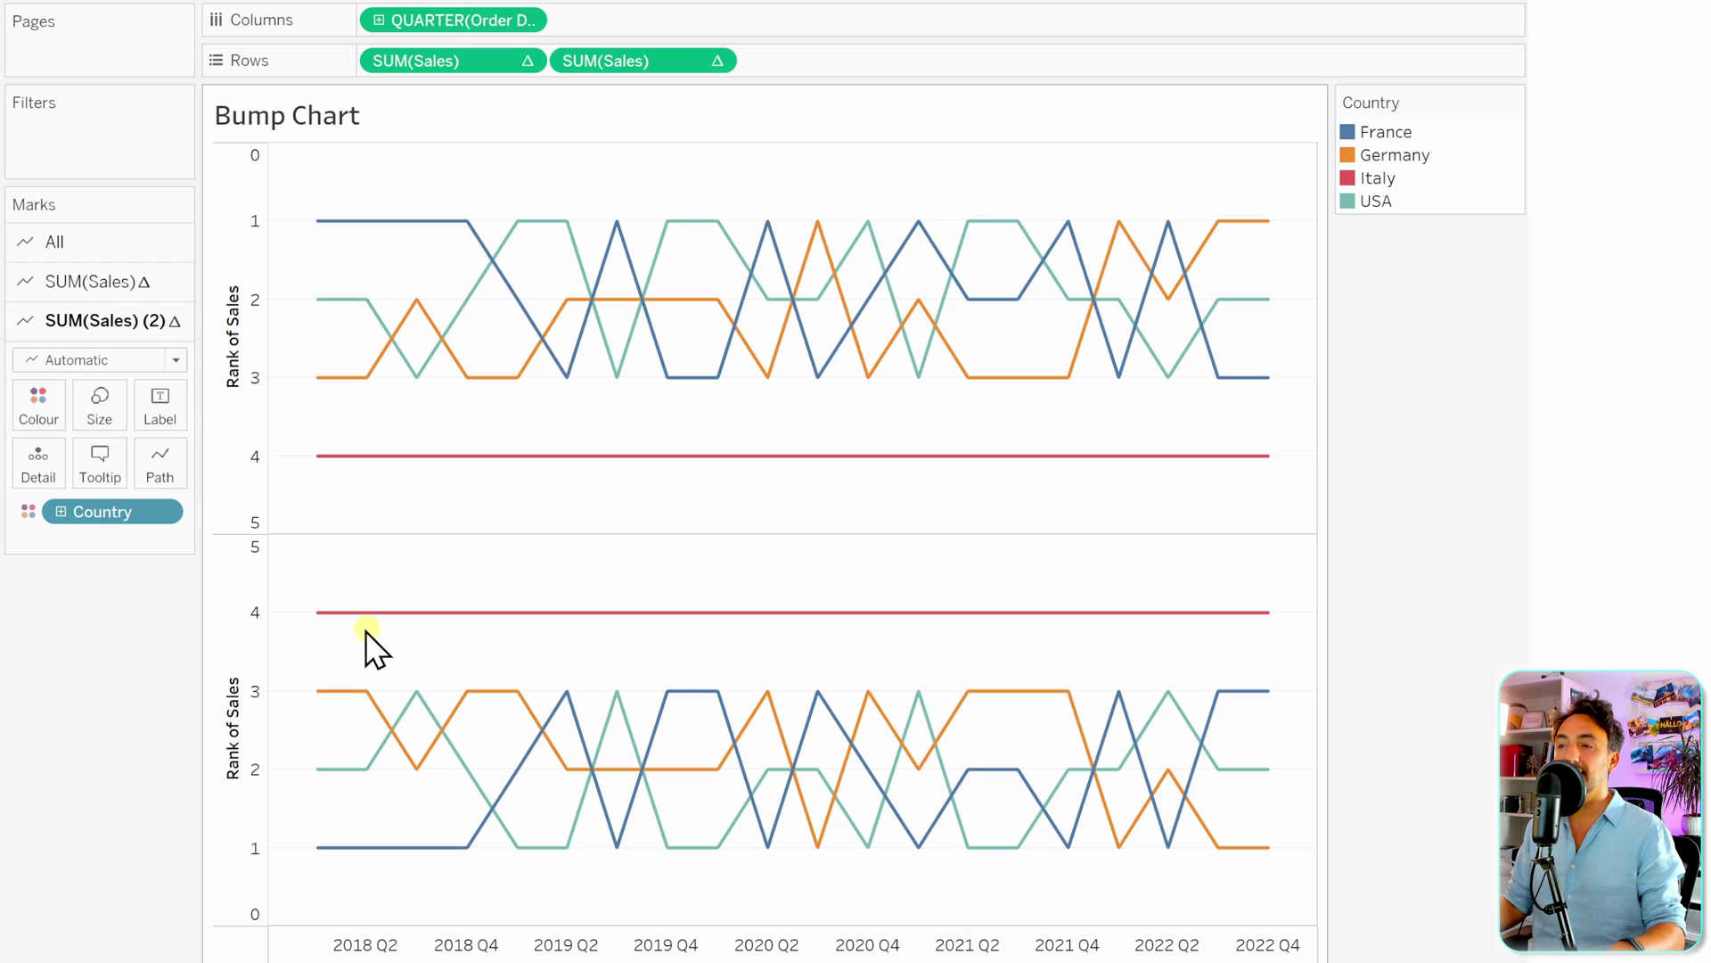
click(95, 362)
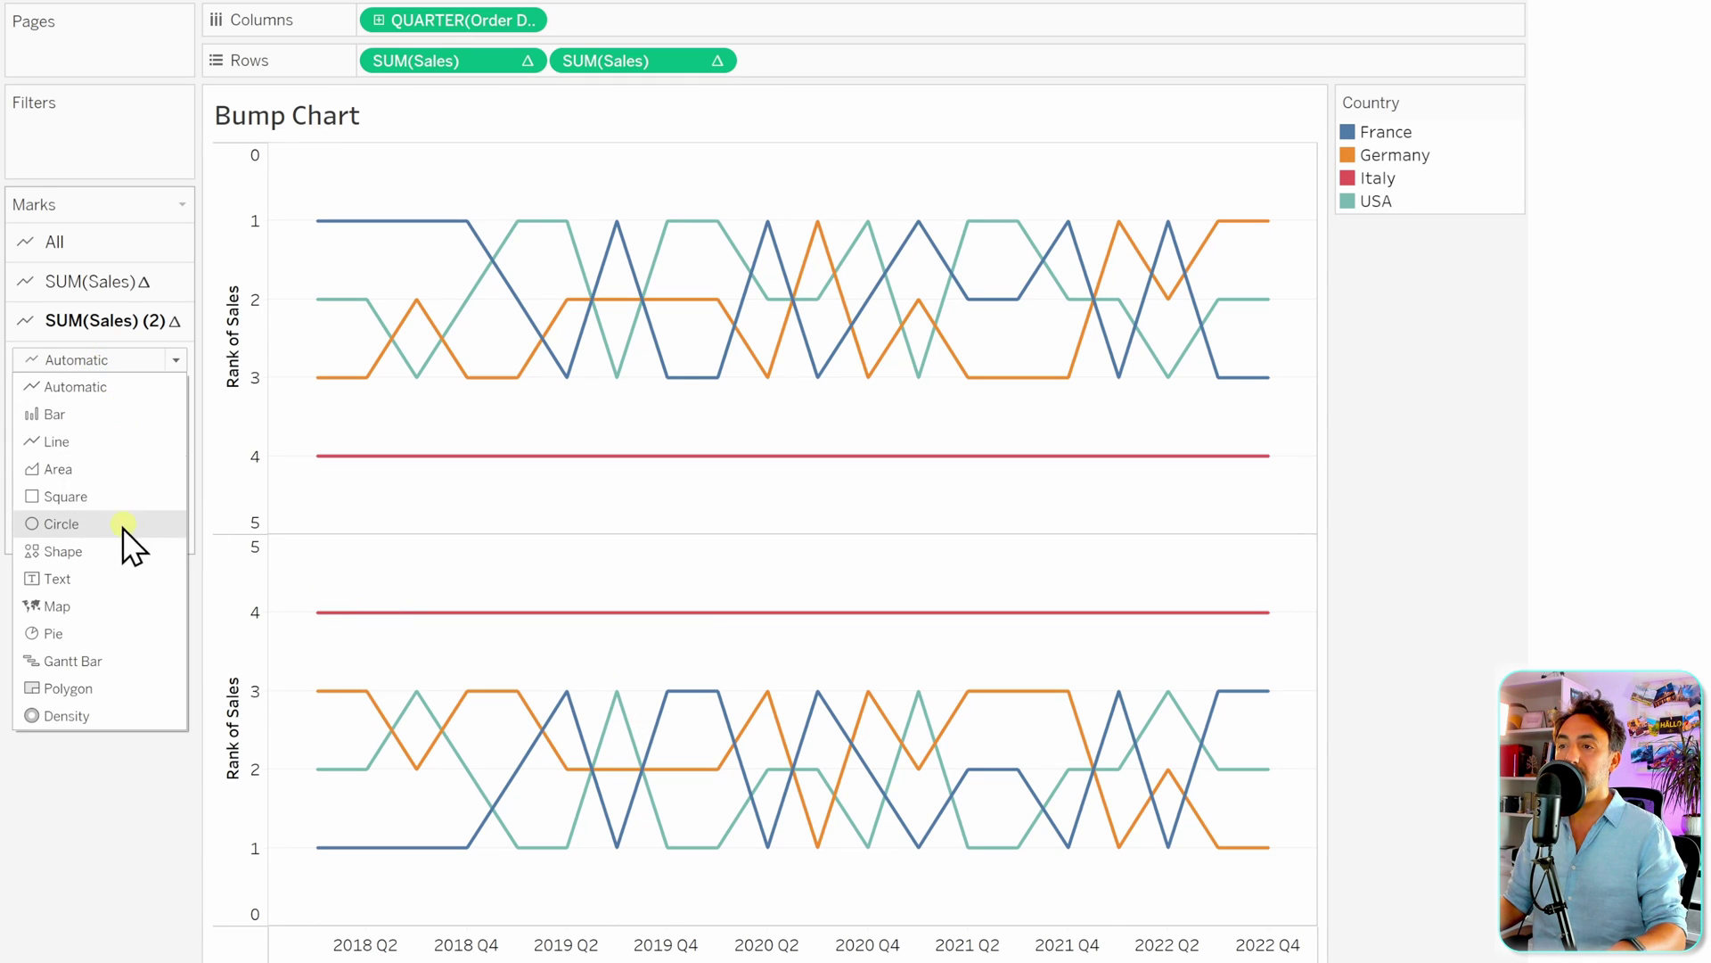
click(94, 524)
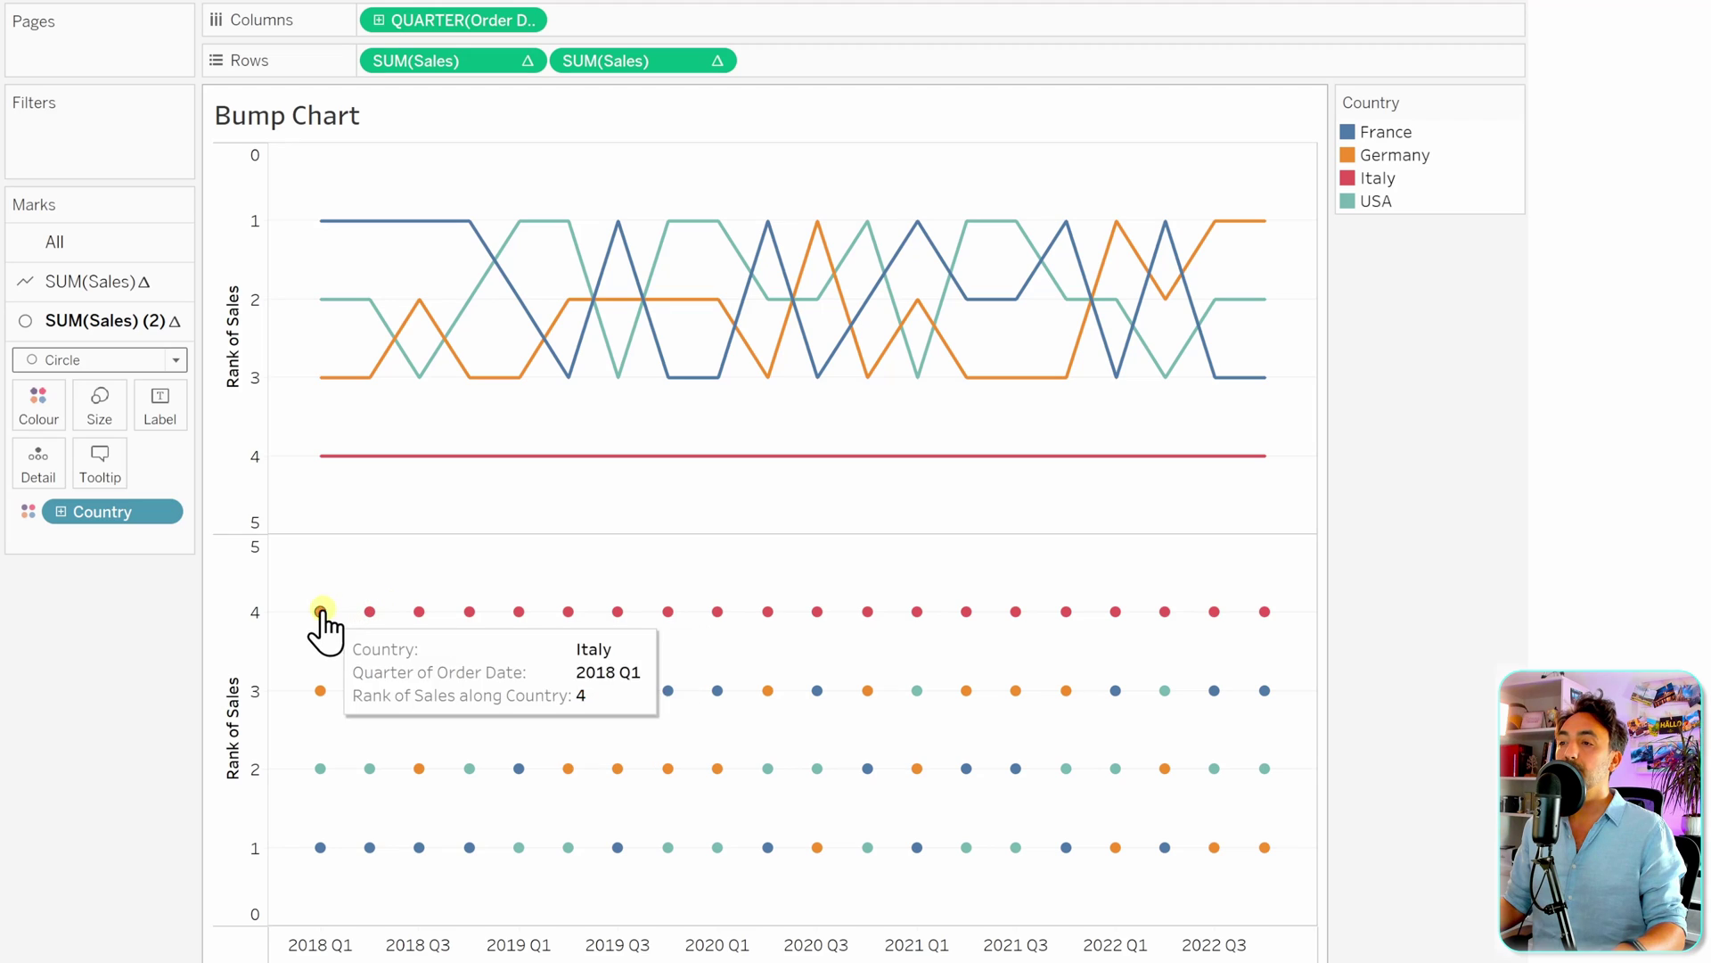
Step: Drag the Size slider right to enlarge the circle marks
click(113, 410)
drag(141, 462, 157, 462)
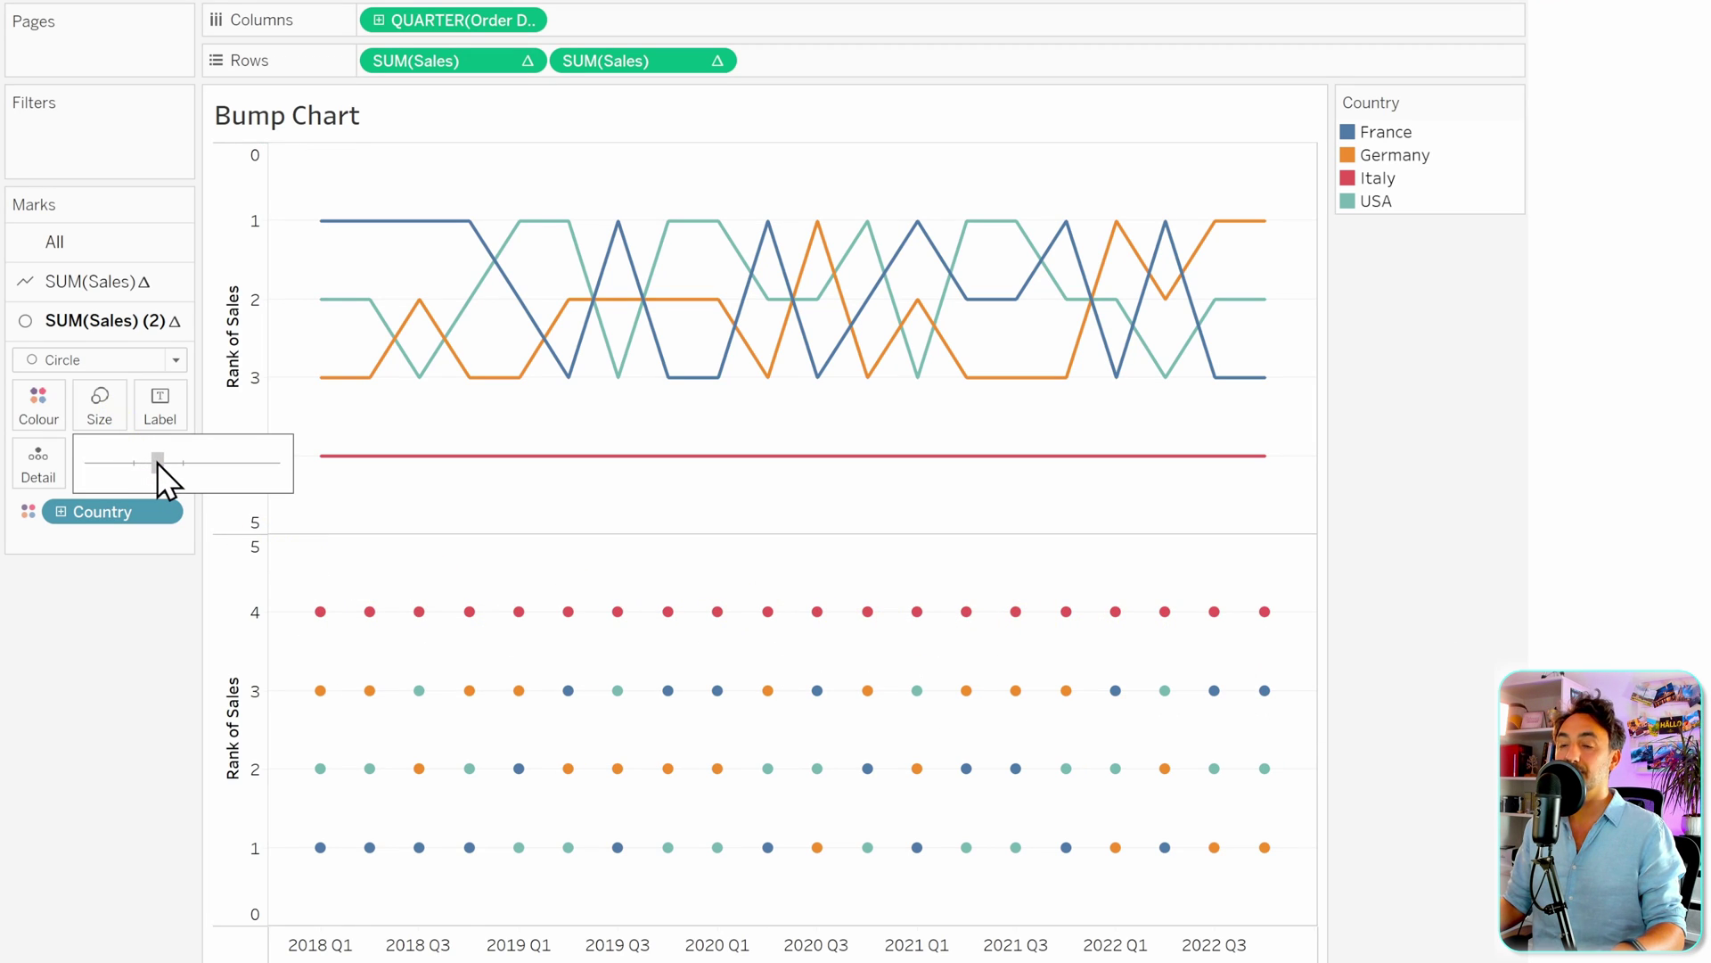
click(427, 569)
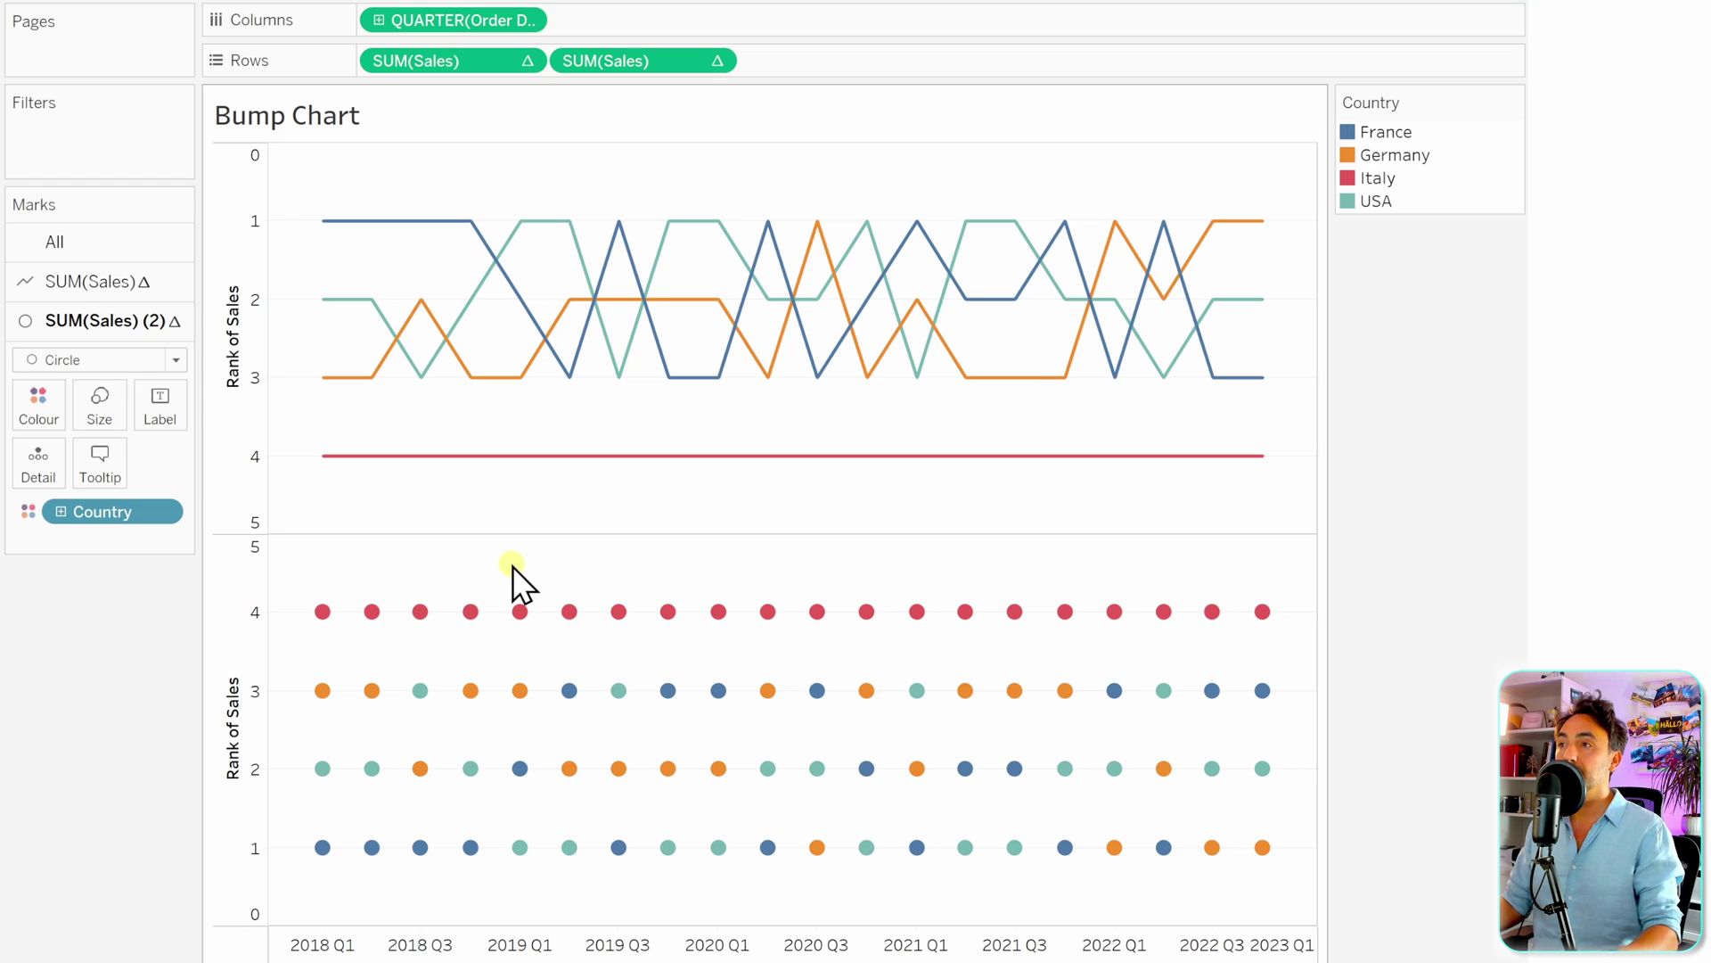
Step: Put the second rank measure on a synchronised dual axis and hide the right-hand axis header
click(602, 59)
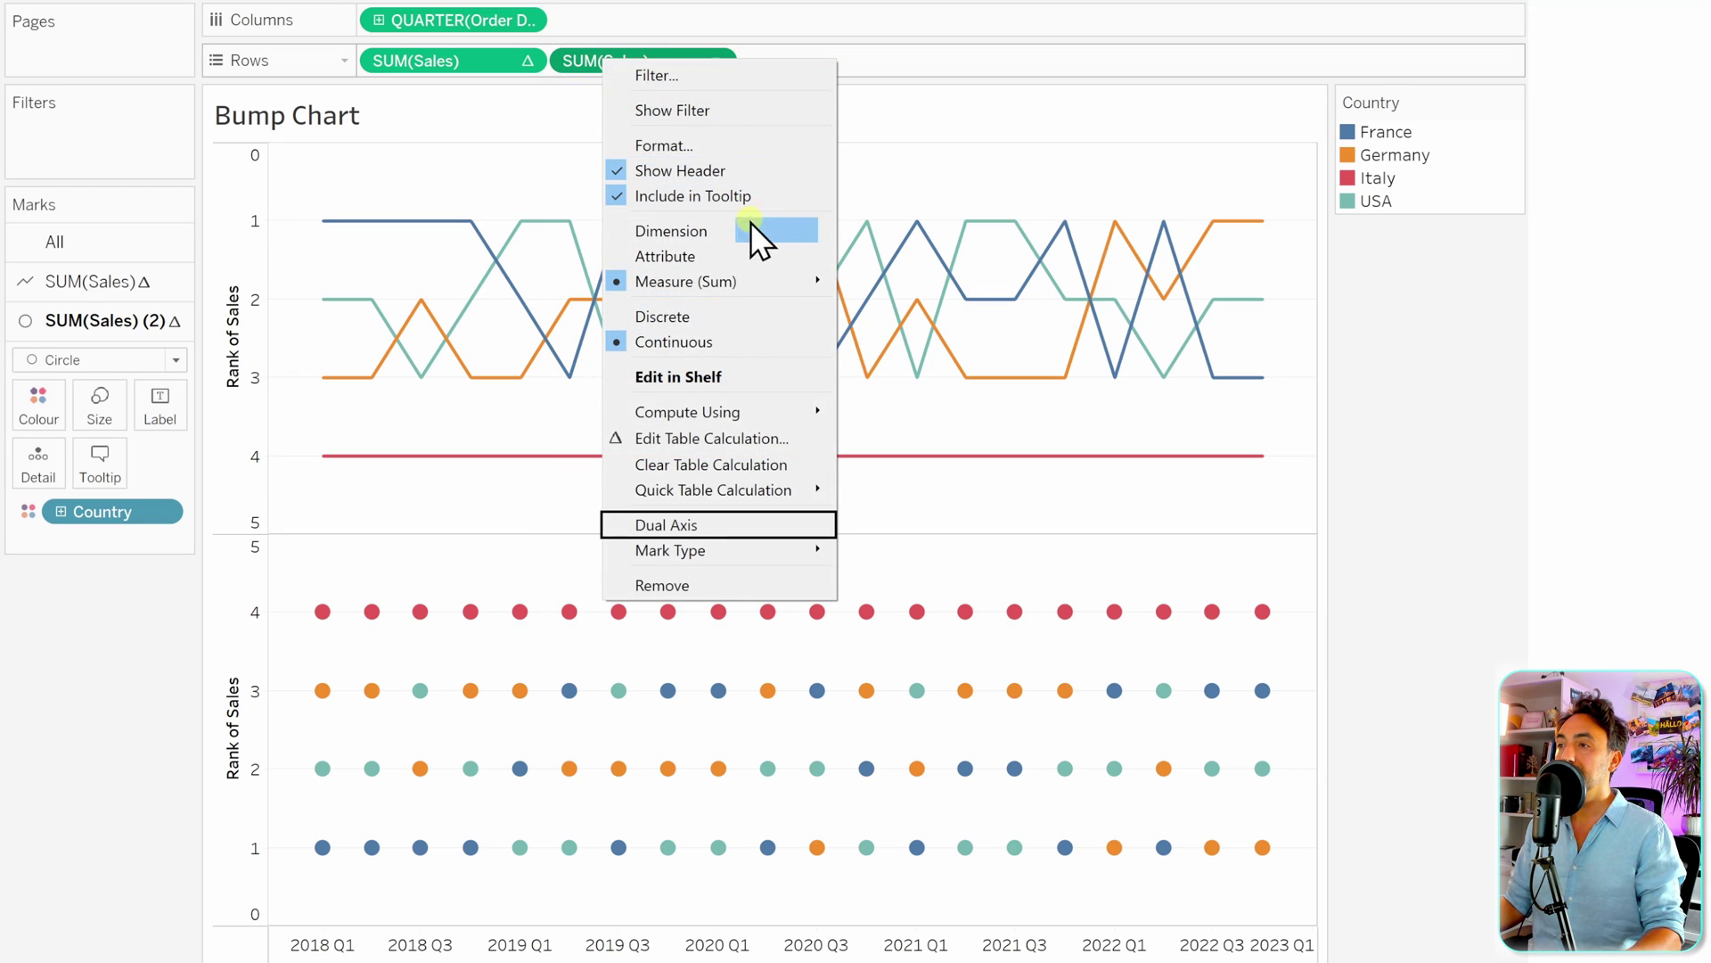
click(703, 524)
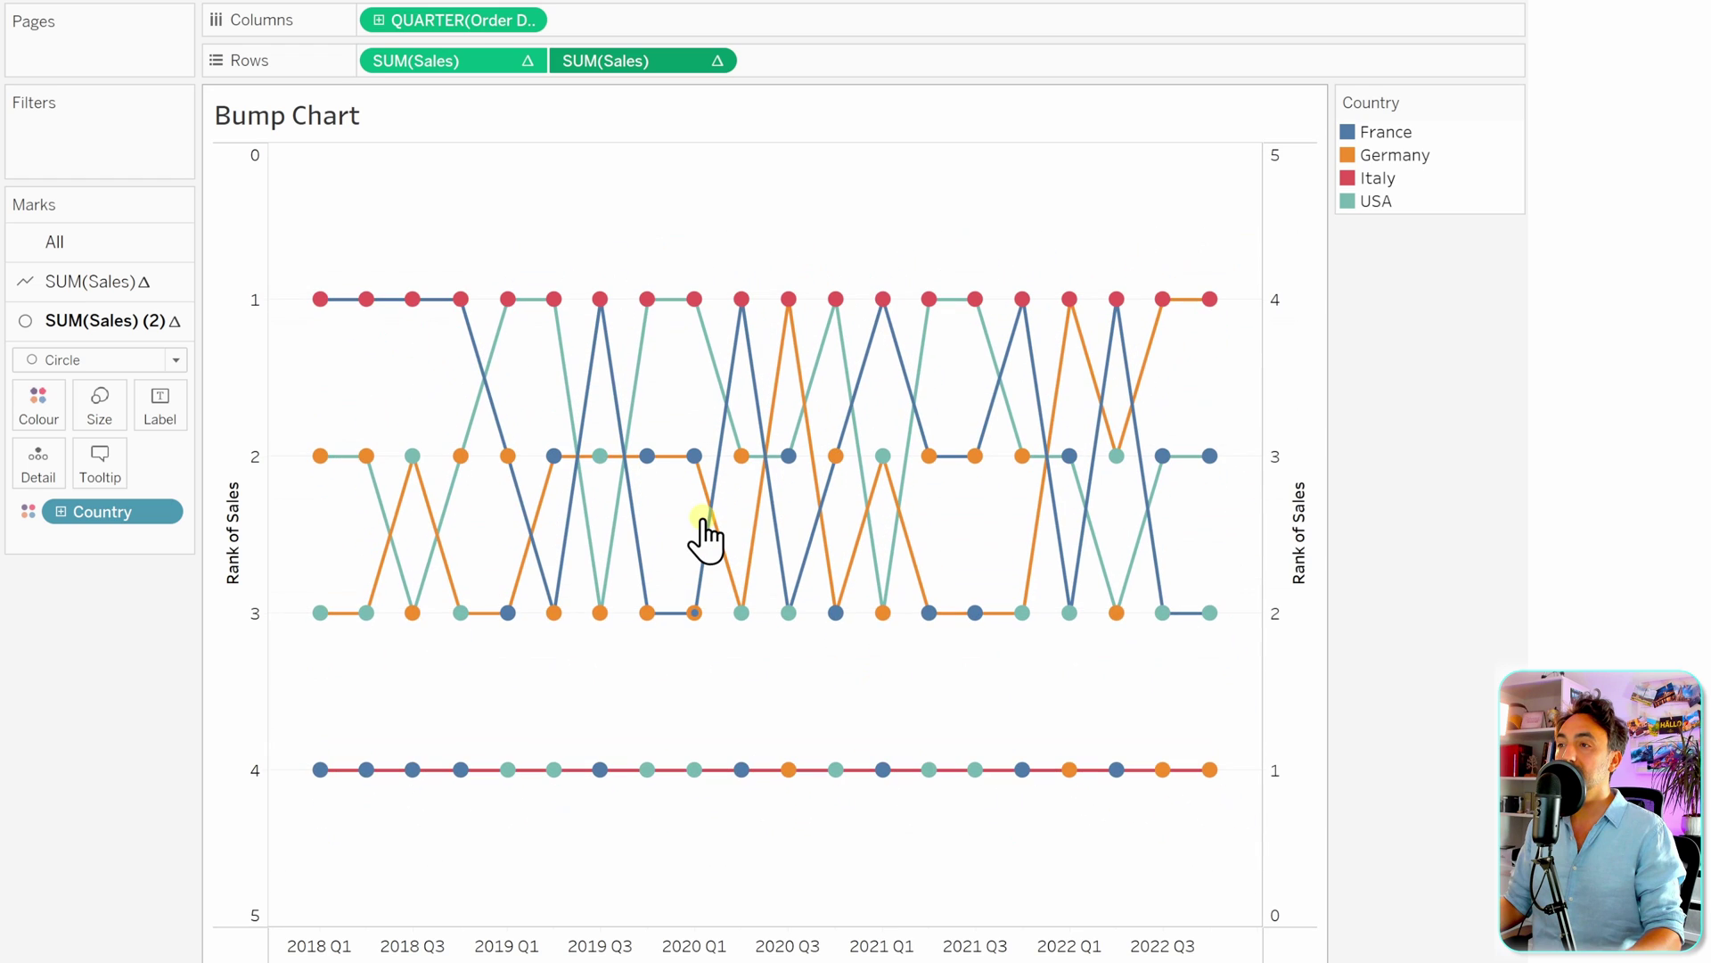
mouse_move(524, 308)
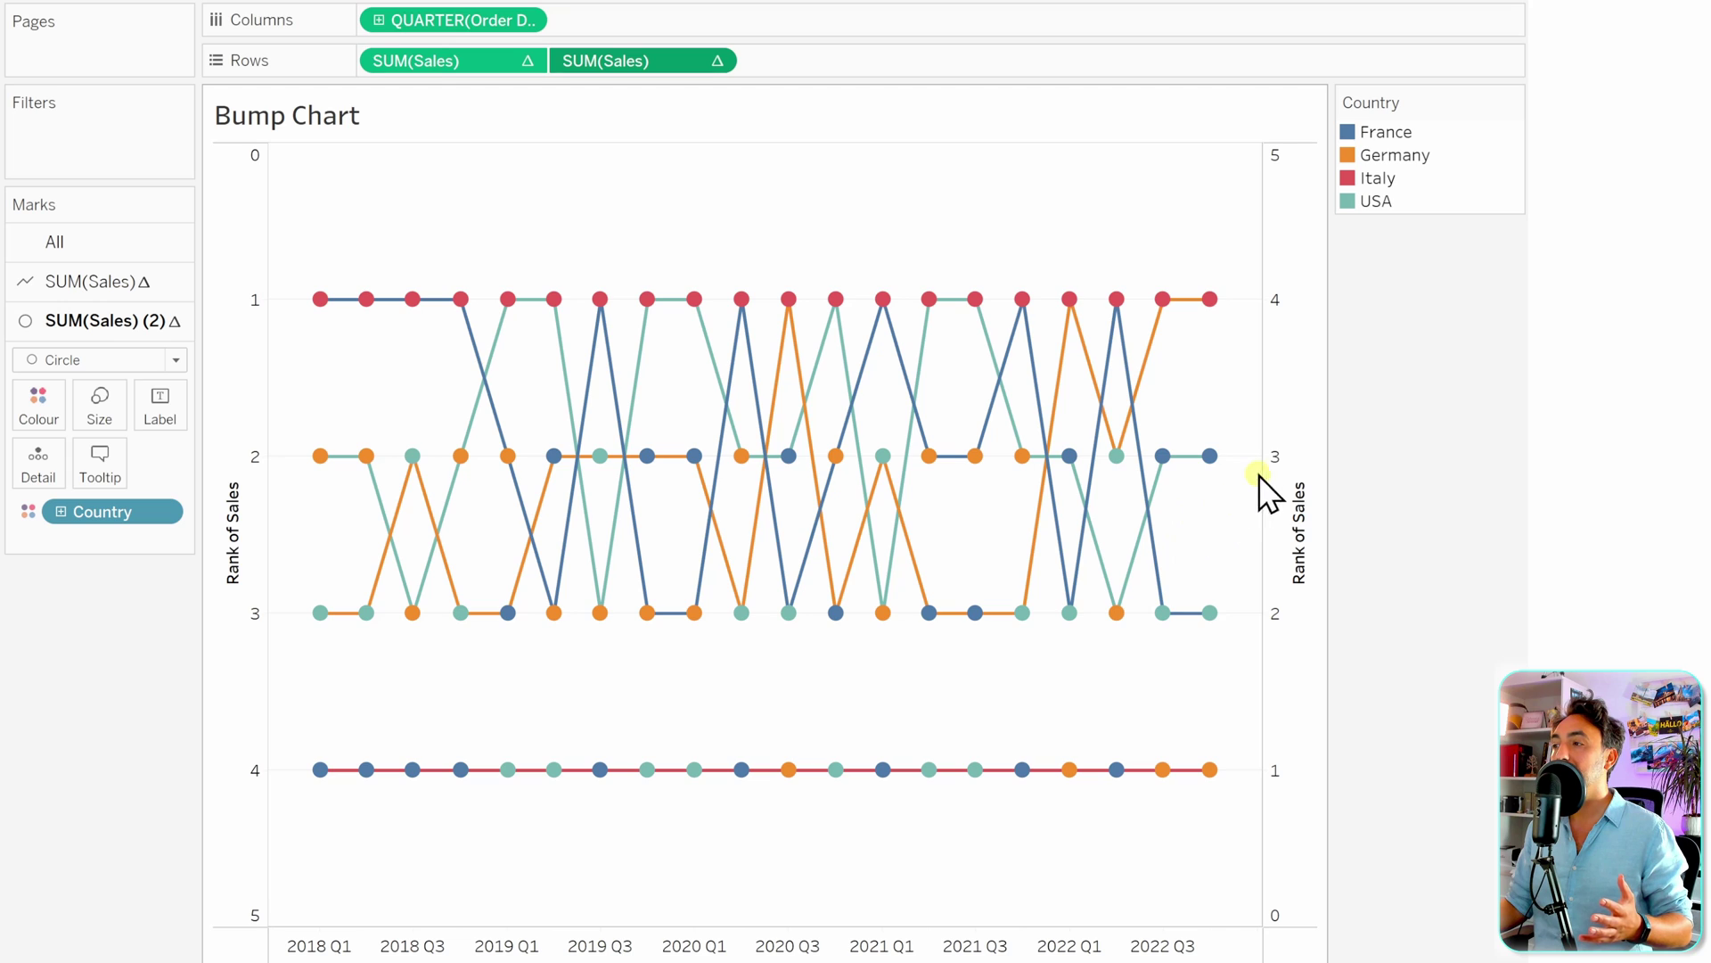
mouse_move(1065, 486)
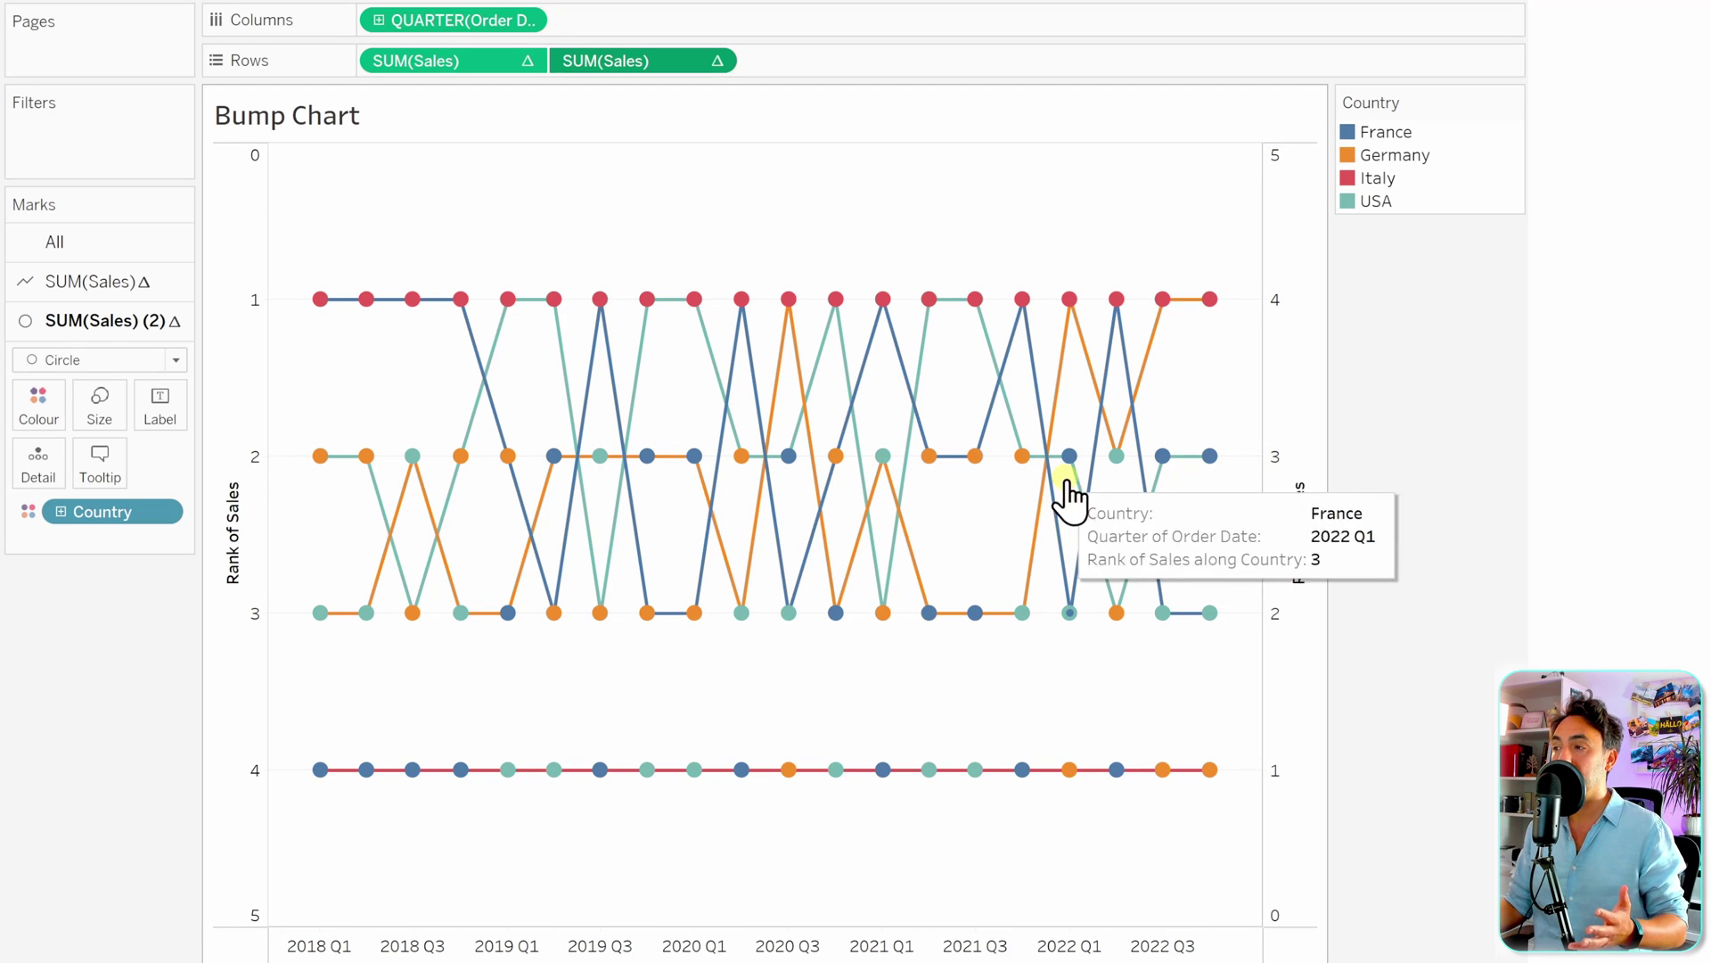
right_click(1302, 398)
click(1413, 515)
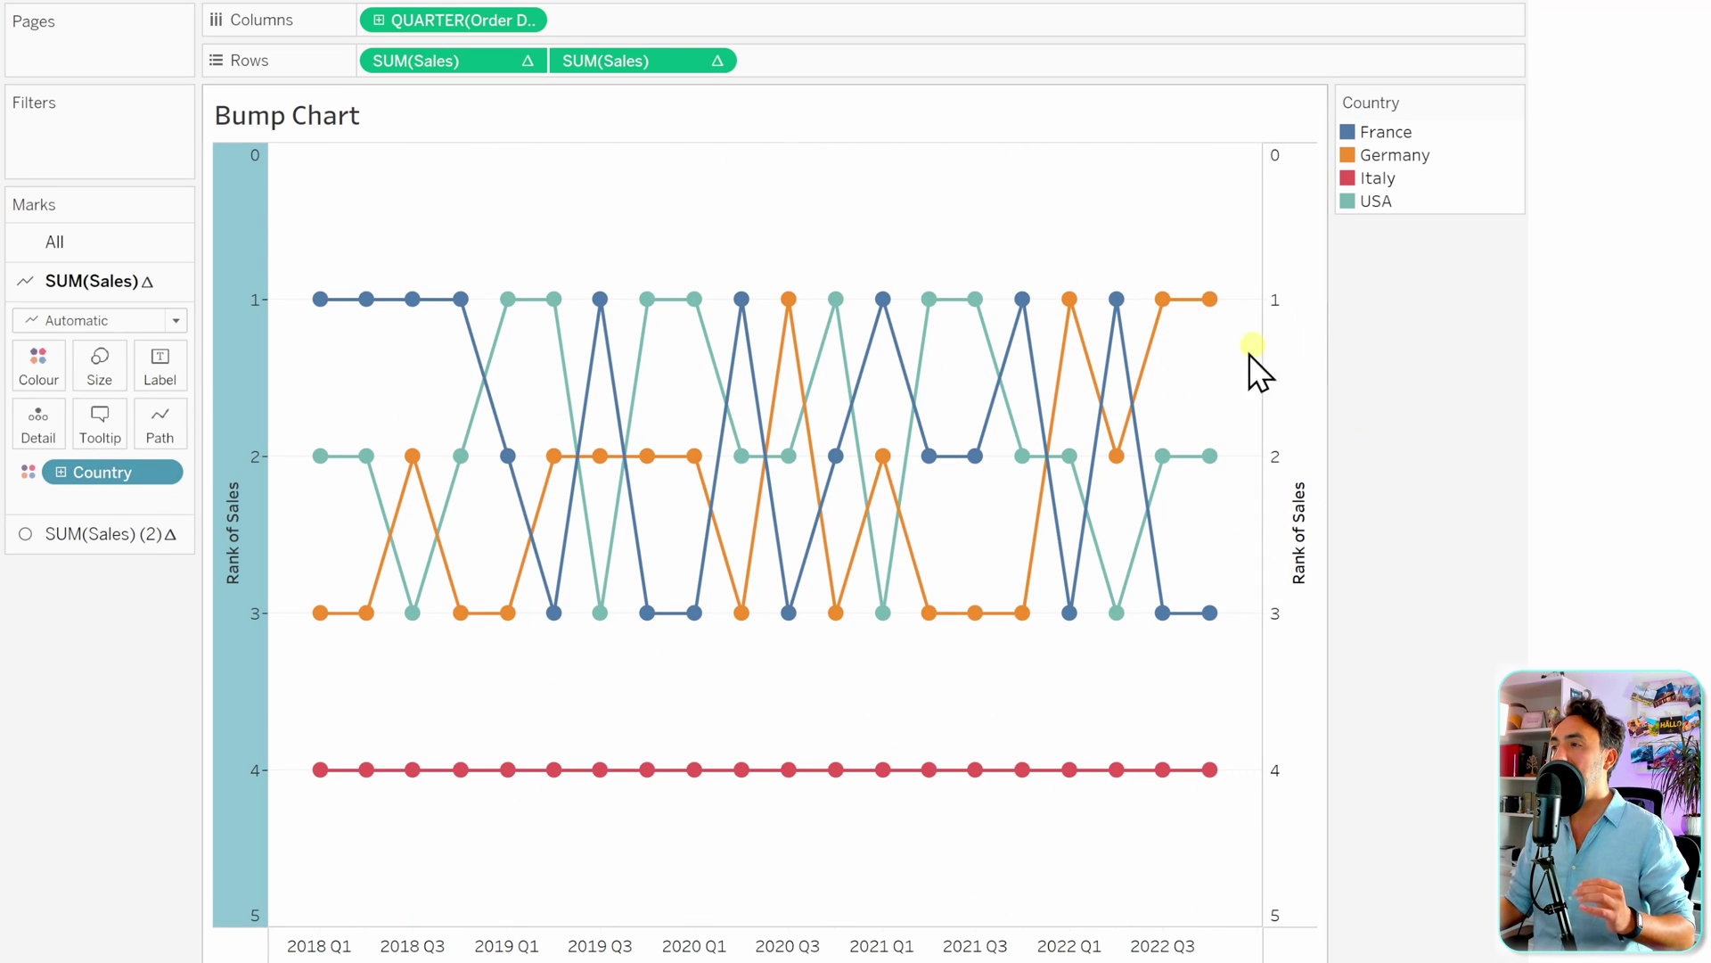
right_click(1289, 276)
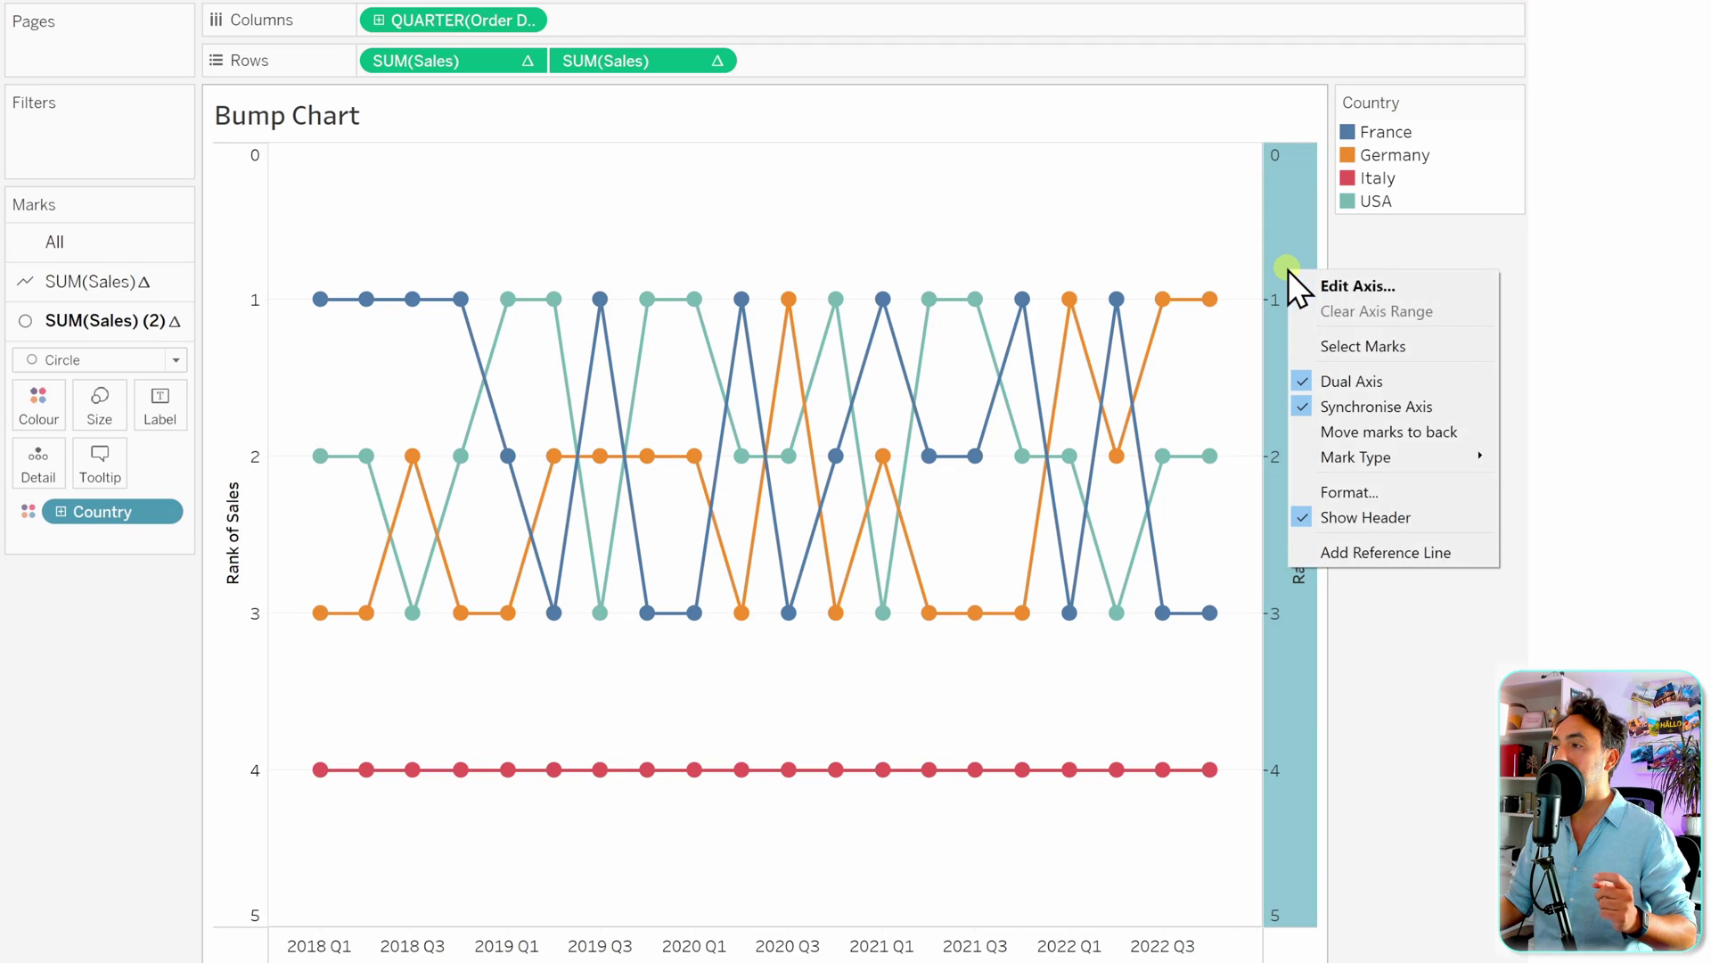
click(1391, 515)
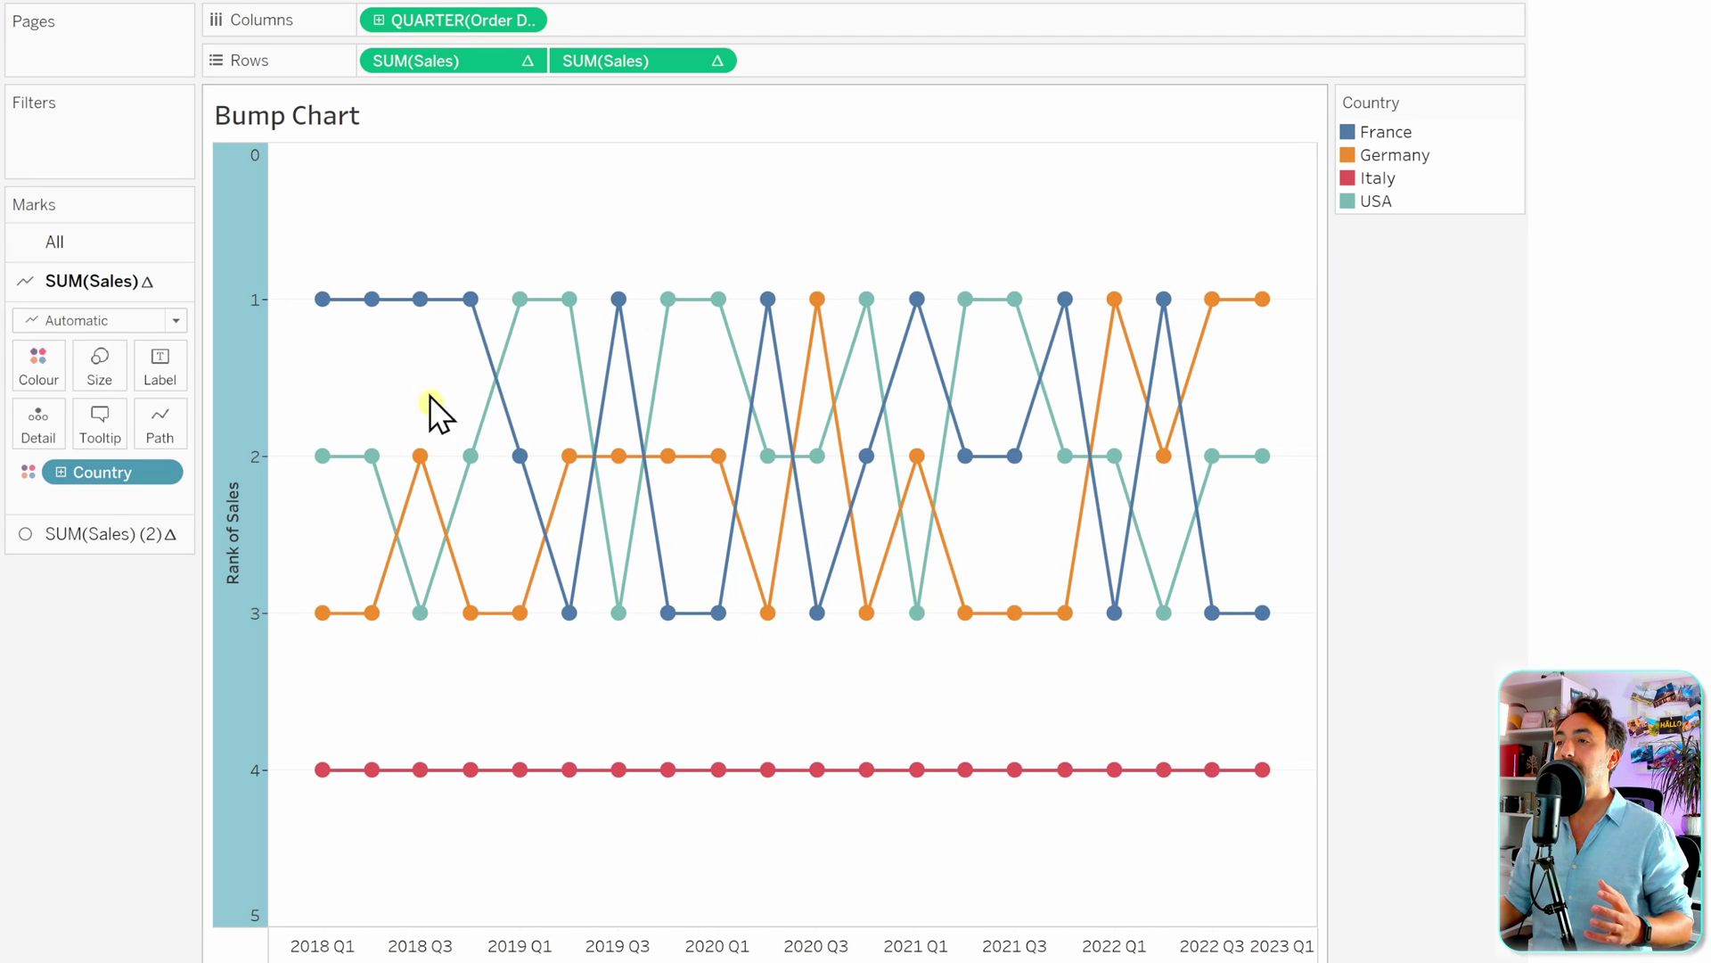
mouse_move(418, 303)
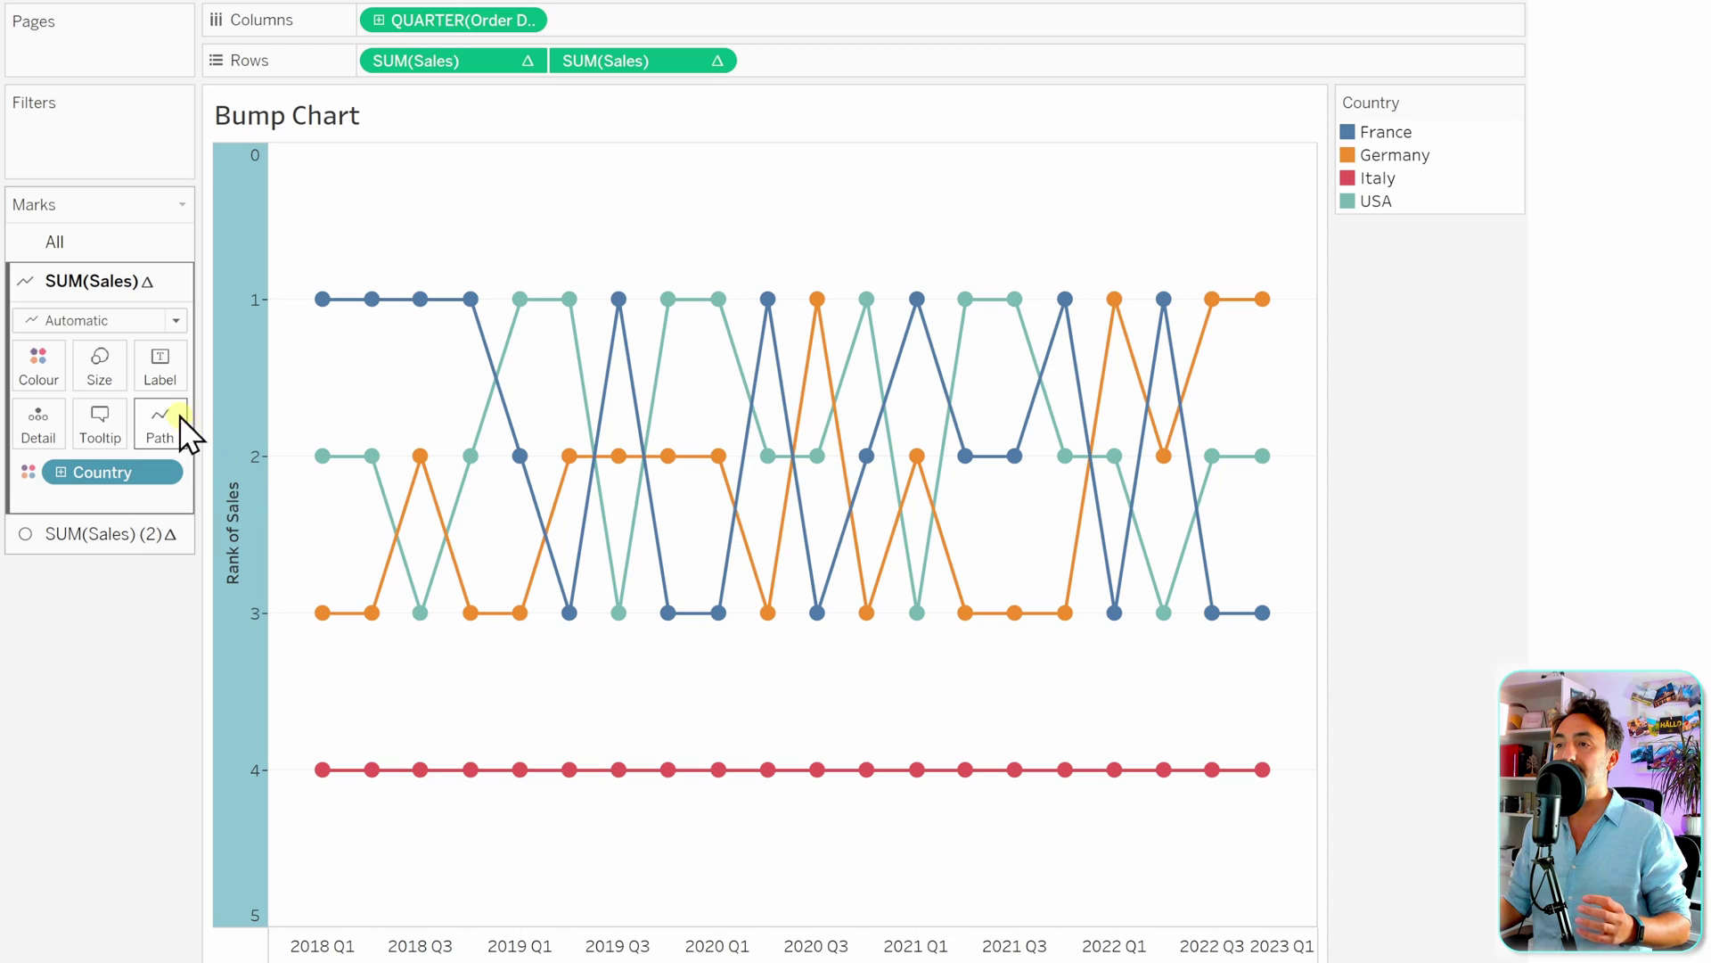
Step: Show mark labels on the circles, vertically centred, in a pale font colour
click(115, 534)
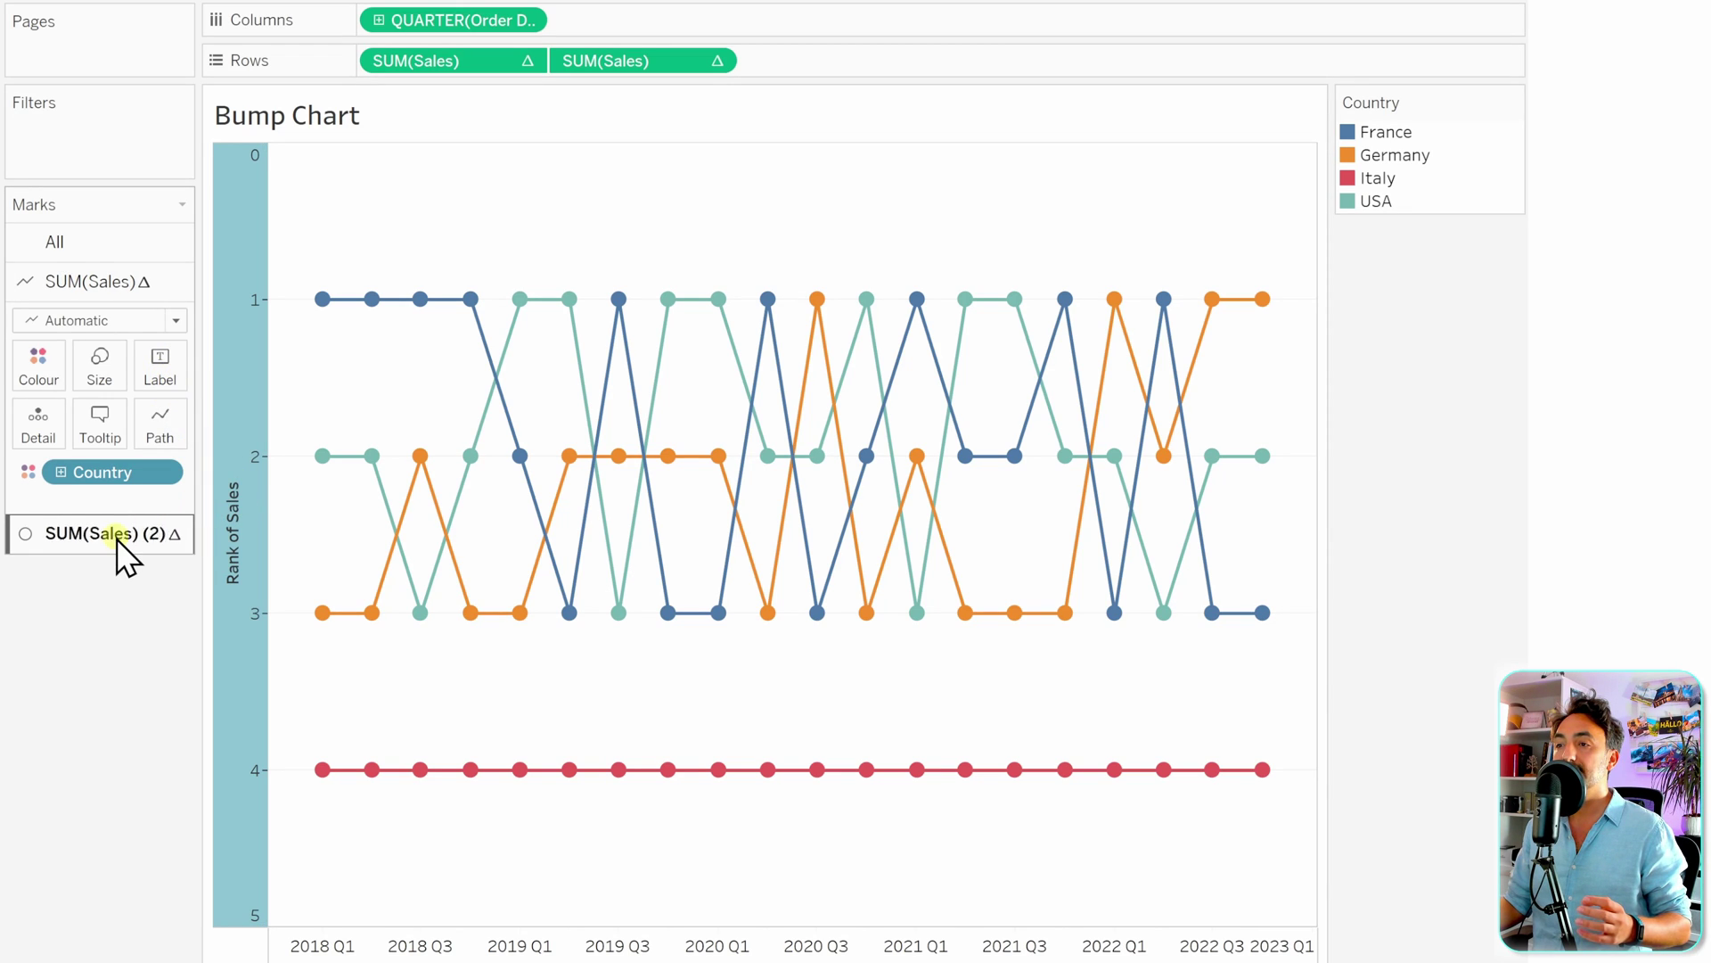
click(170, 408)
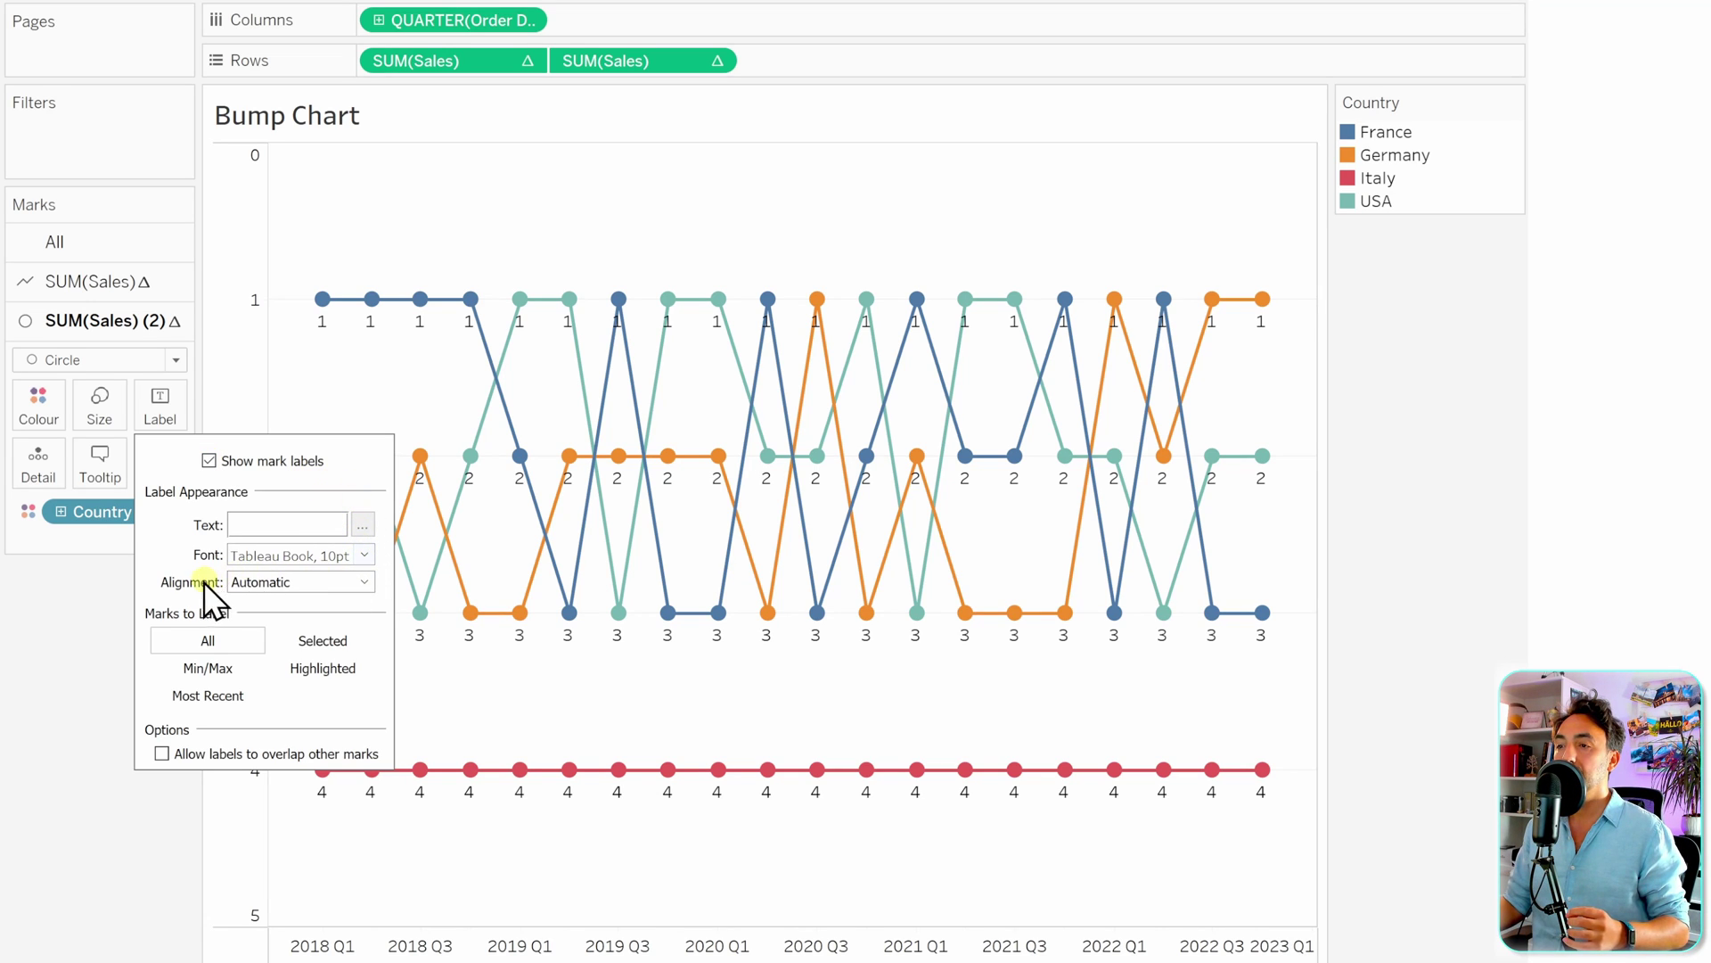
click(297, 582)
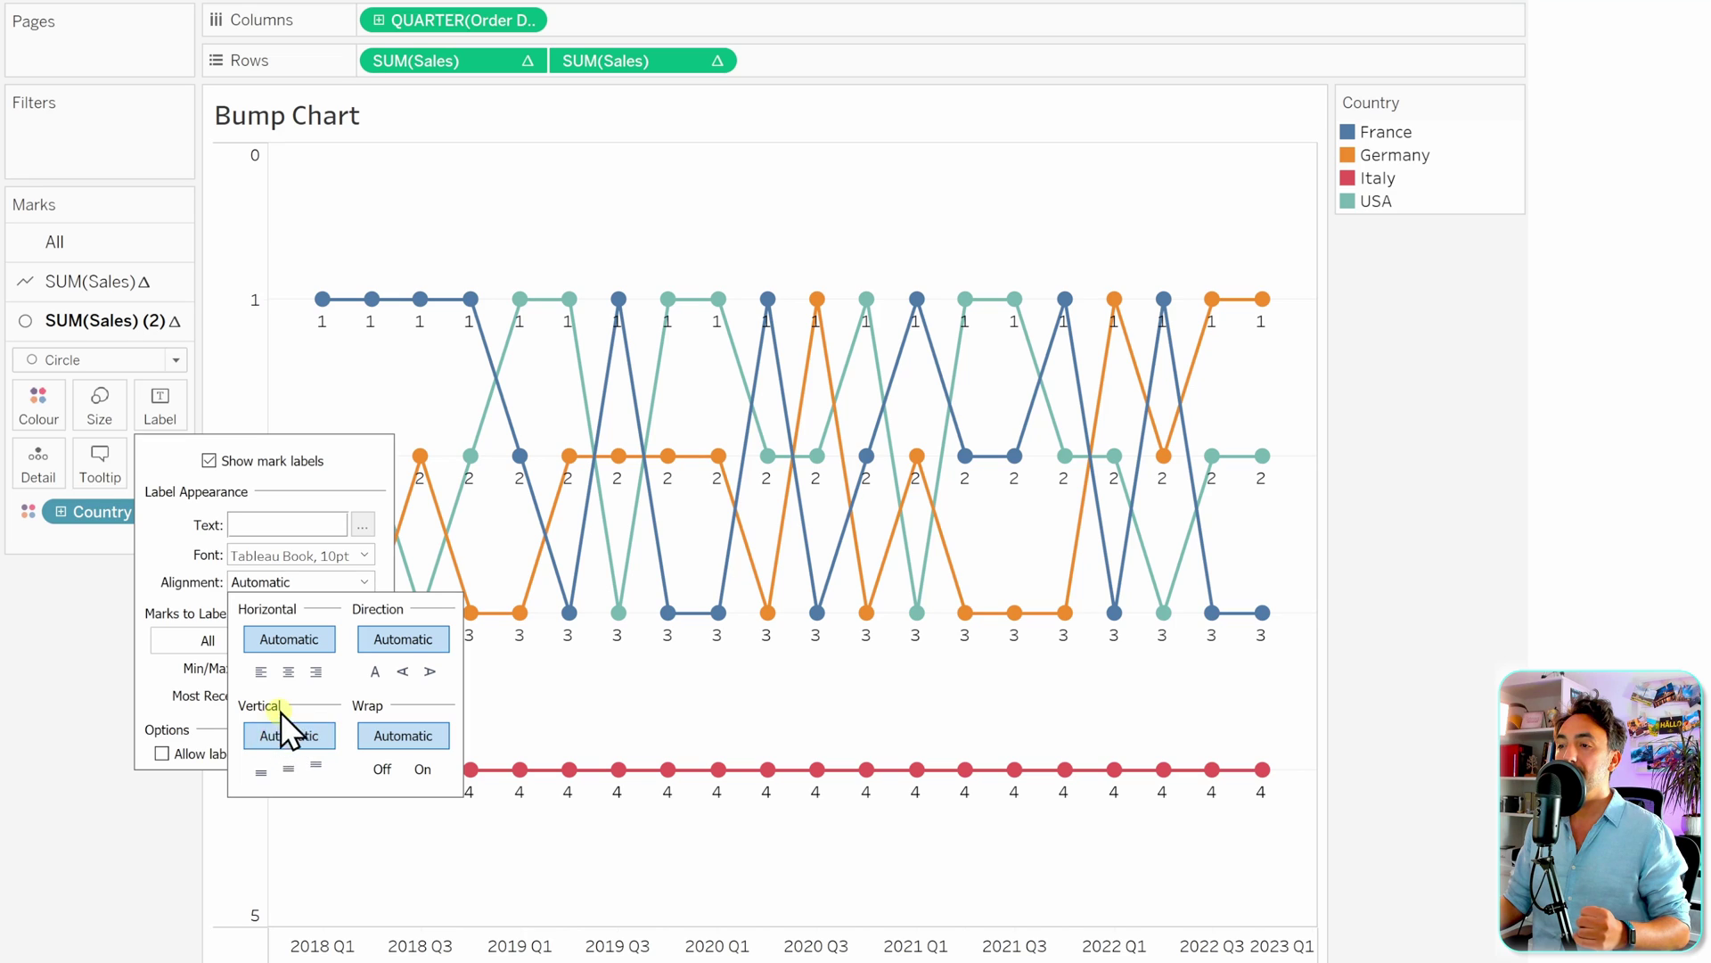
click(291, 771)
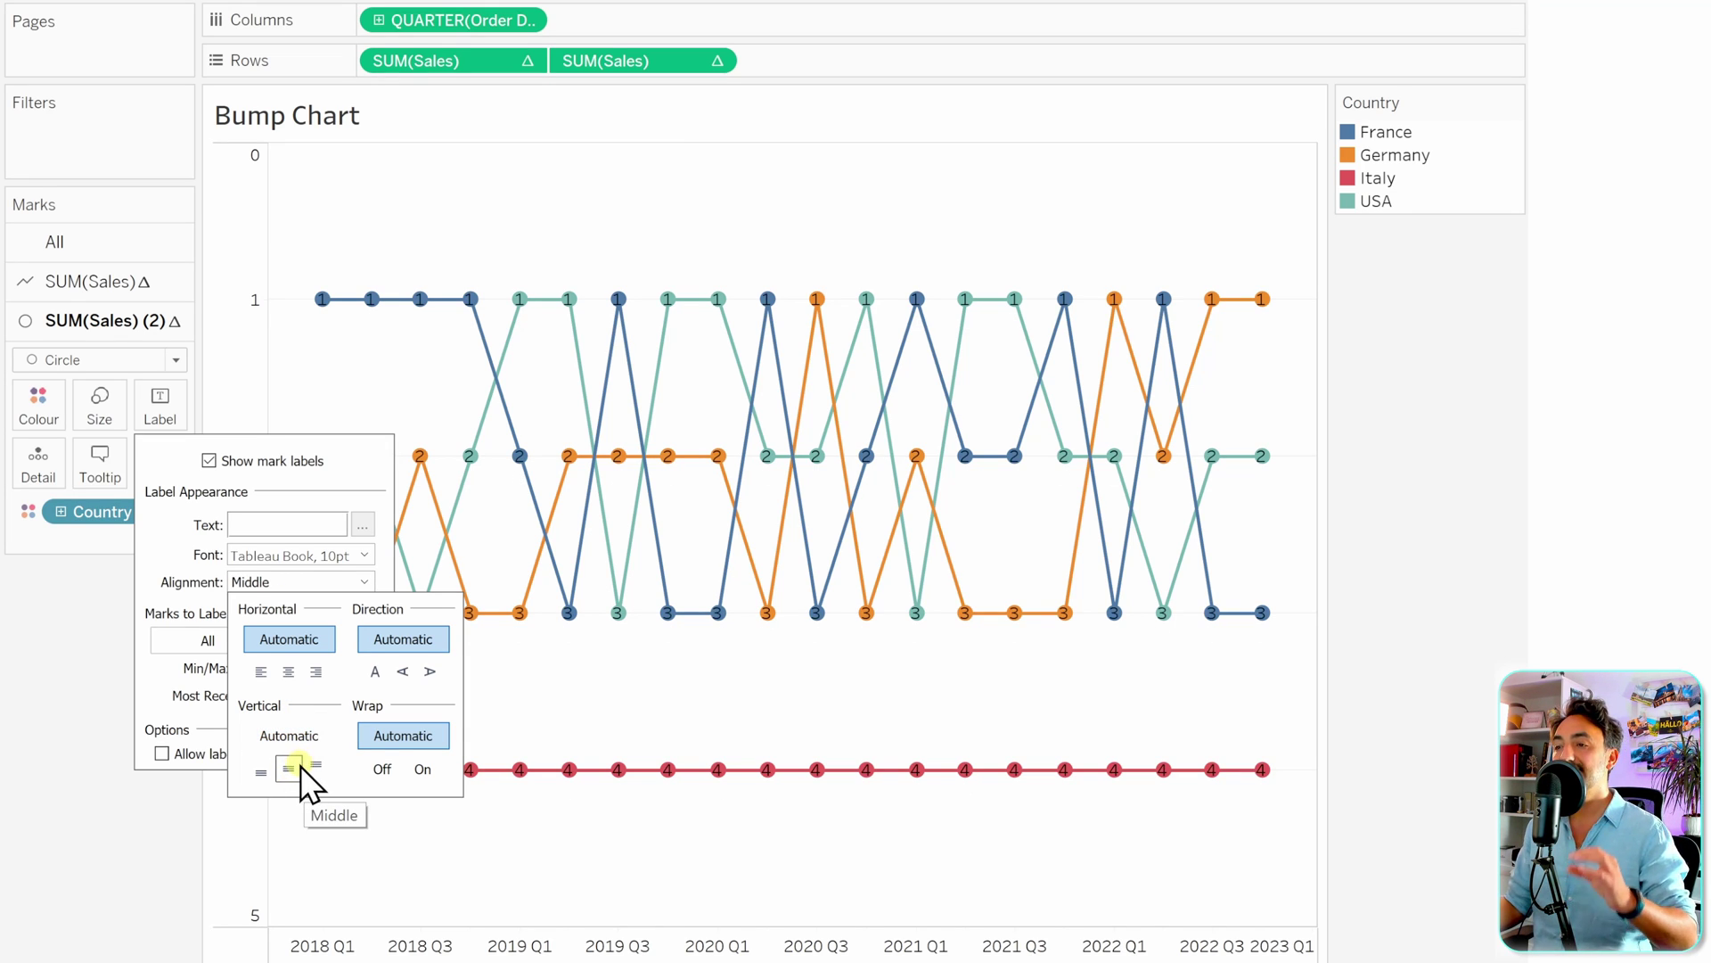
click(363, 555)
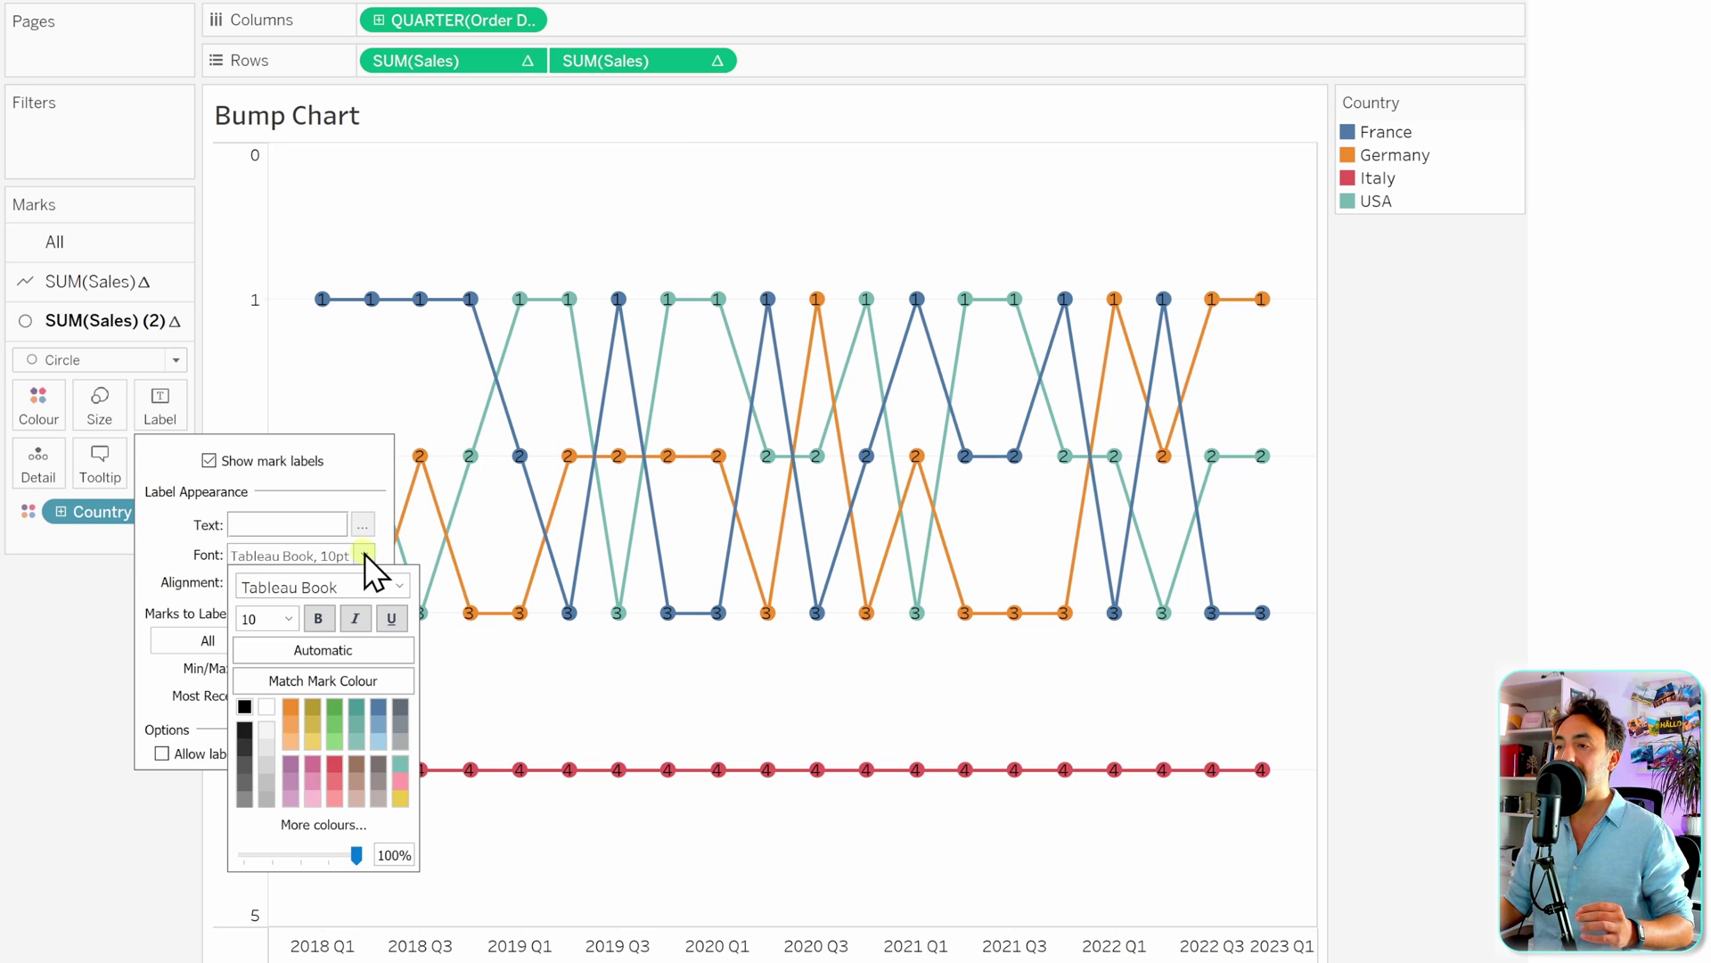
click(268, 706)
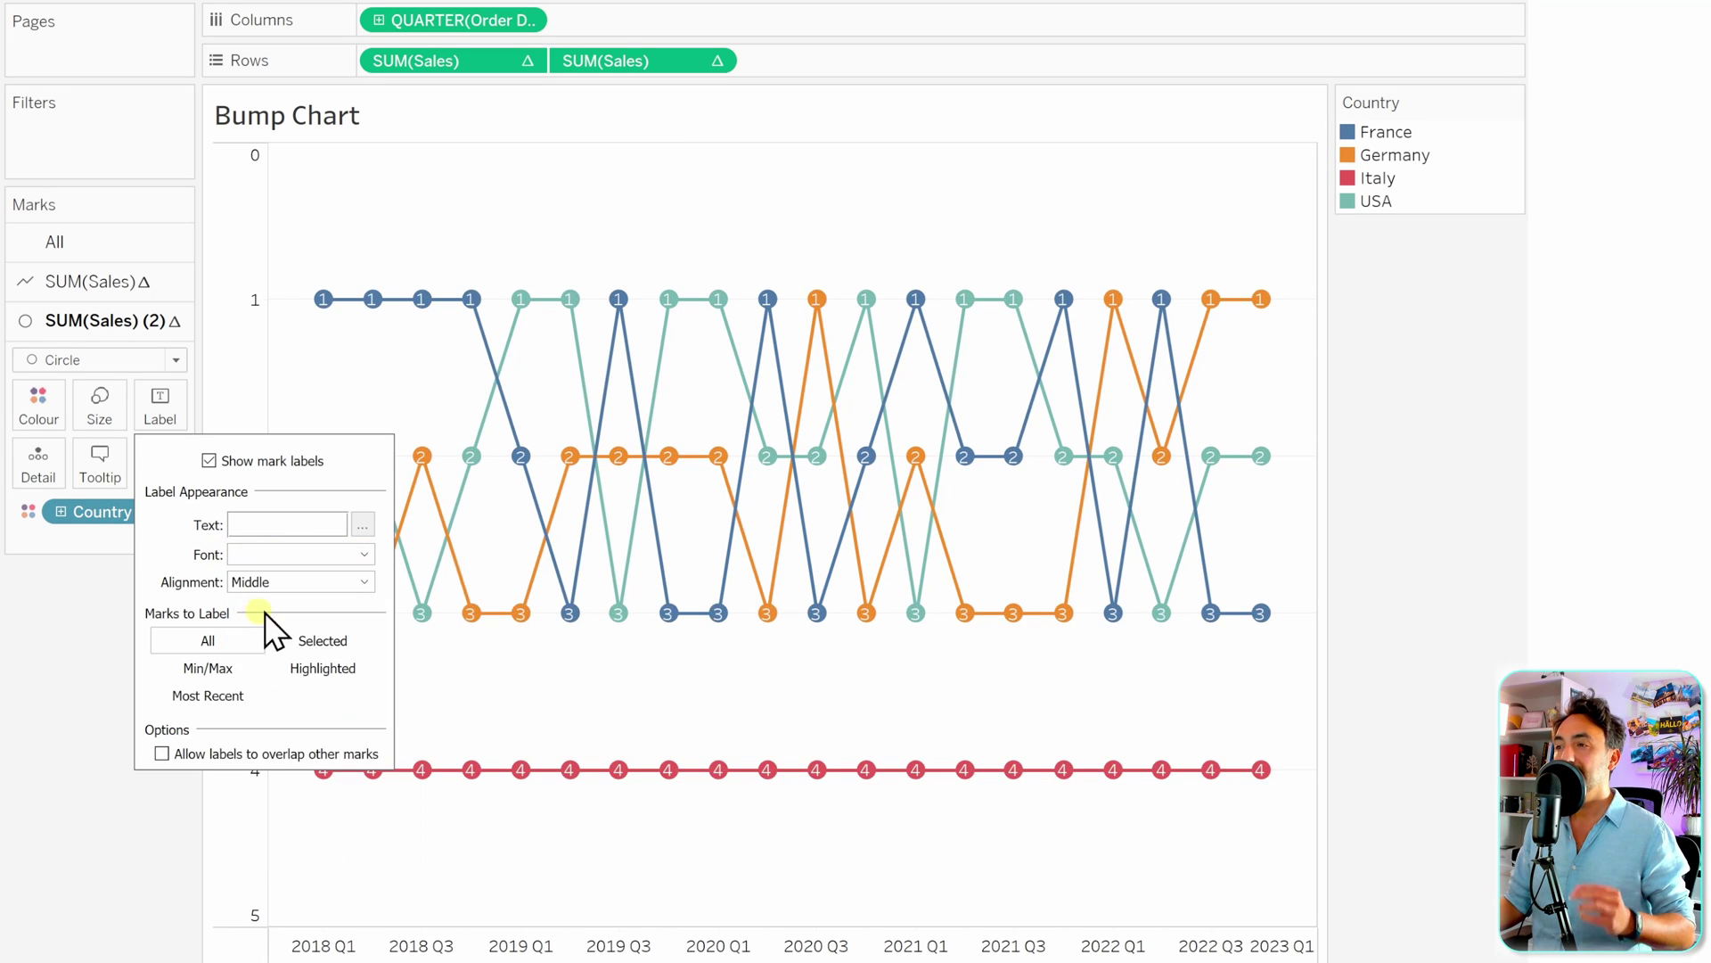
click(351, 373)
Step: Nudge the Size slider right to make the labelled circles slightly larger
click(105, 398)
click(171, 460)
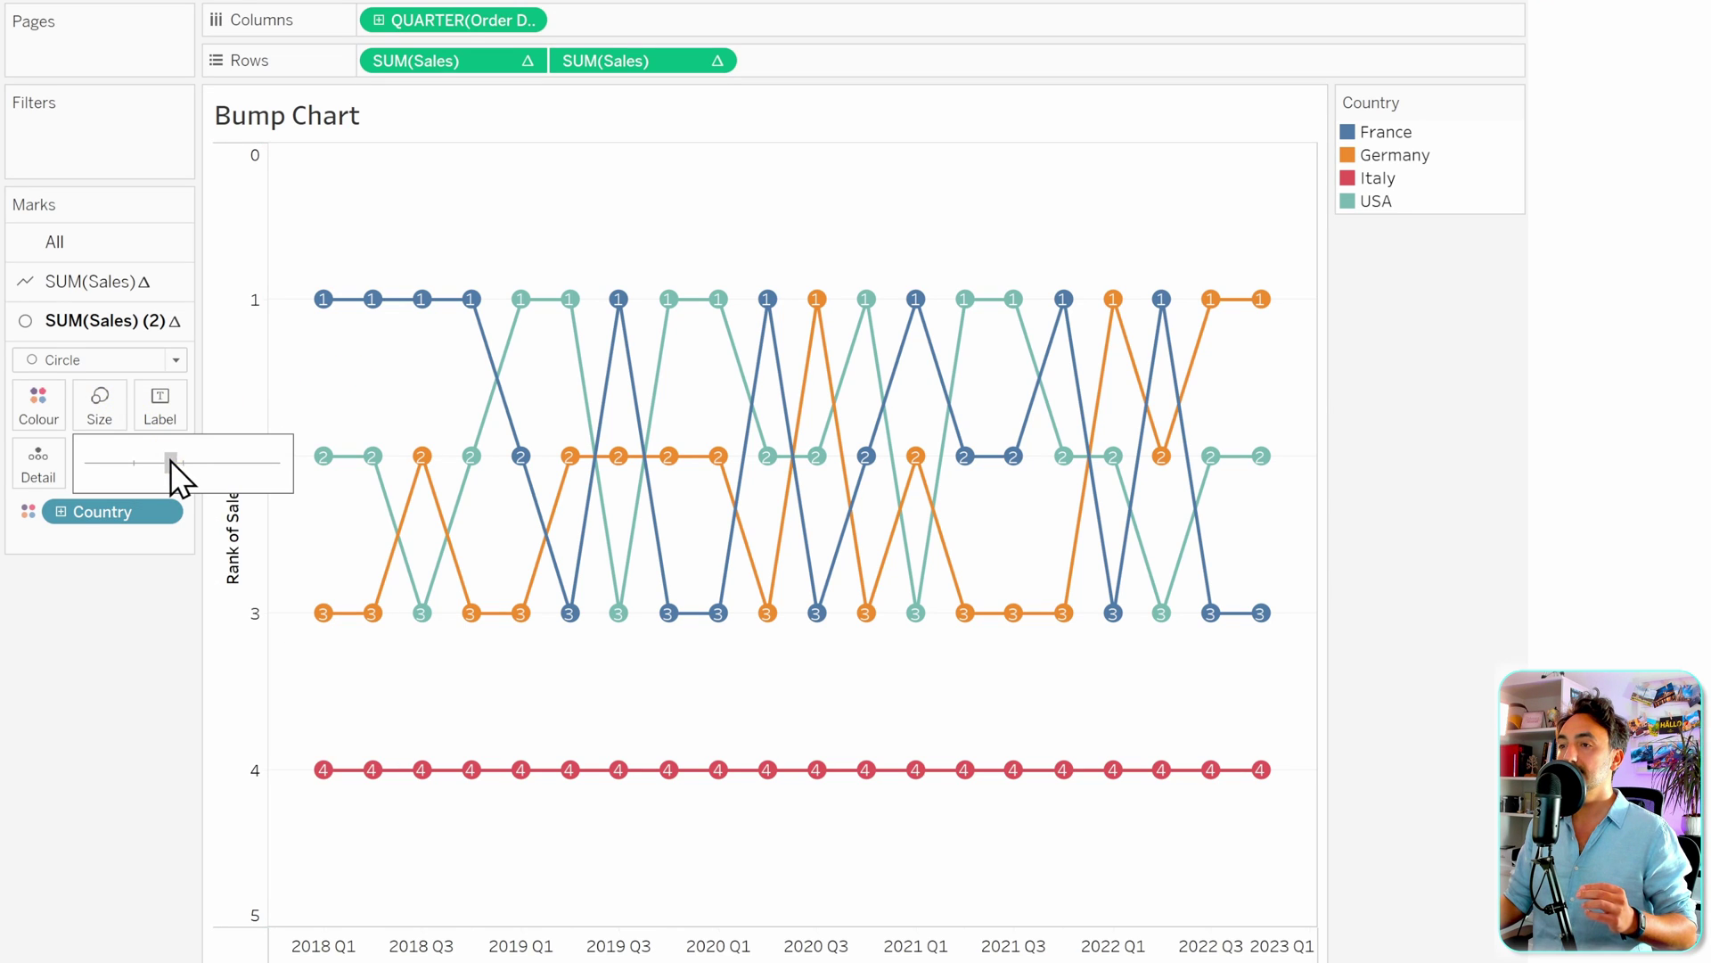
drag(170, 460, 190, 463)
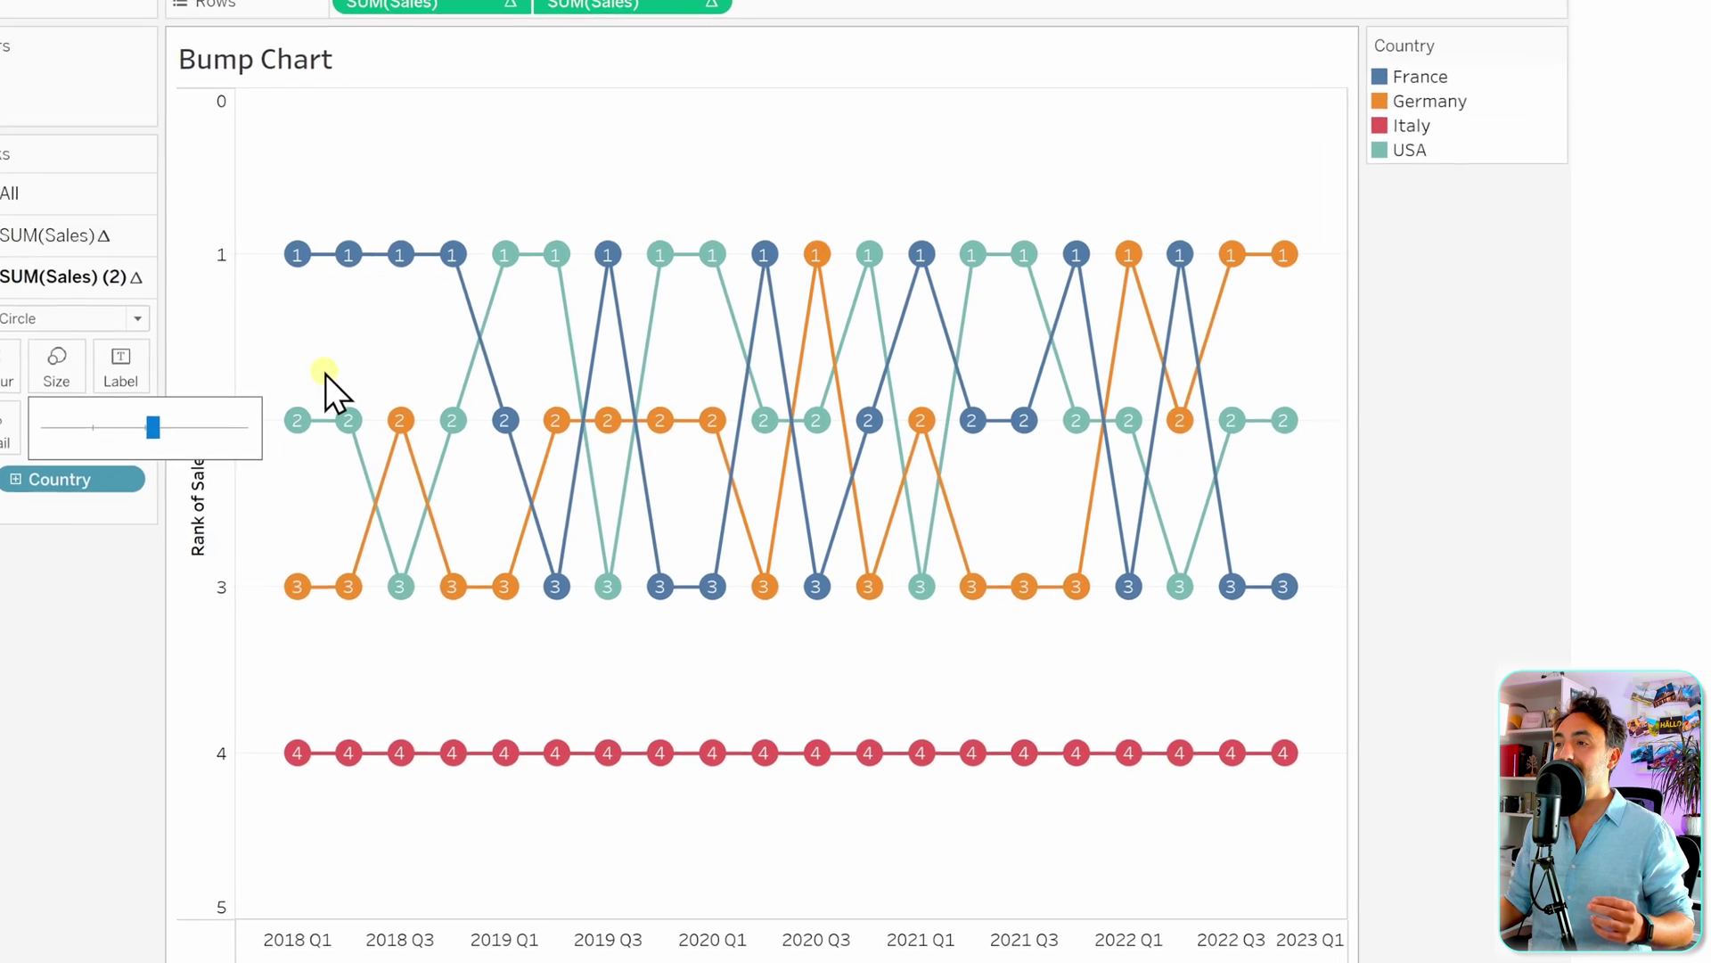
Step: Dismiss the Size slider and inspect the tooltips on the country rank marks
click(203, 218)
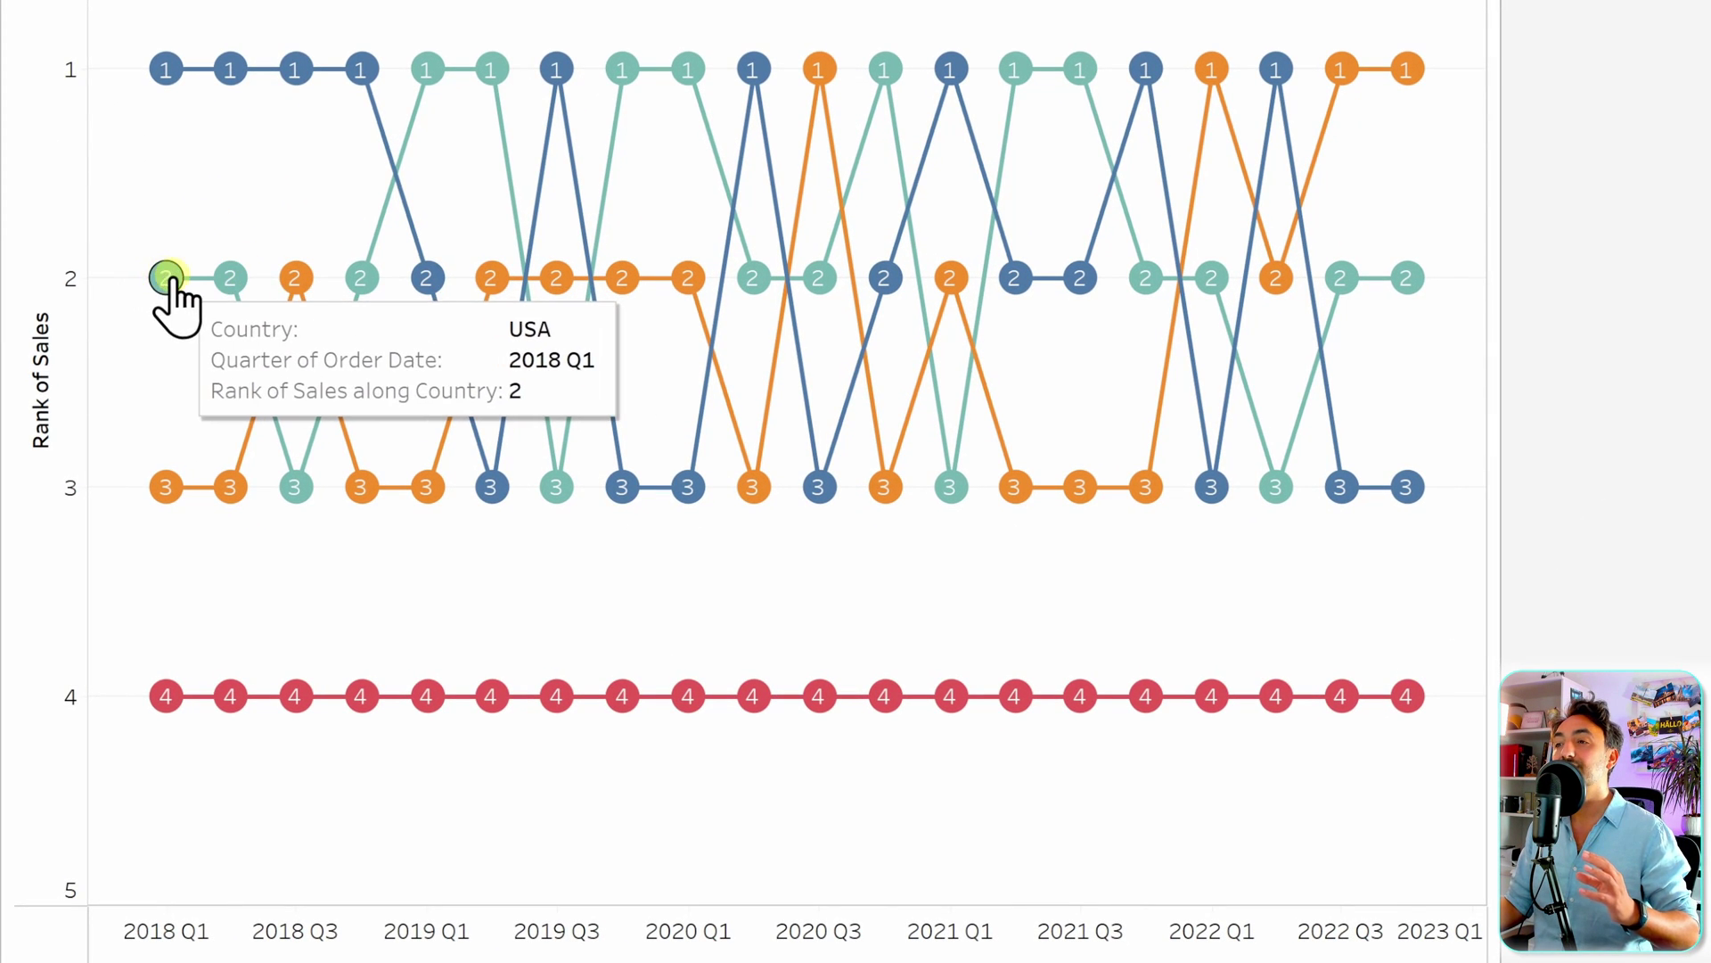
mouse_move(324, 266)
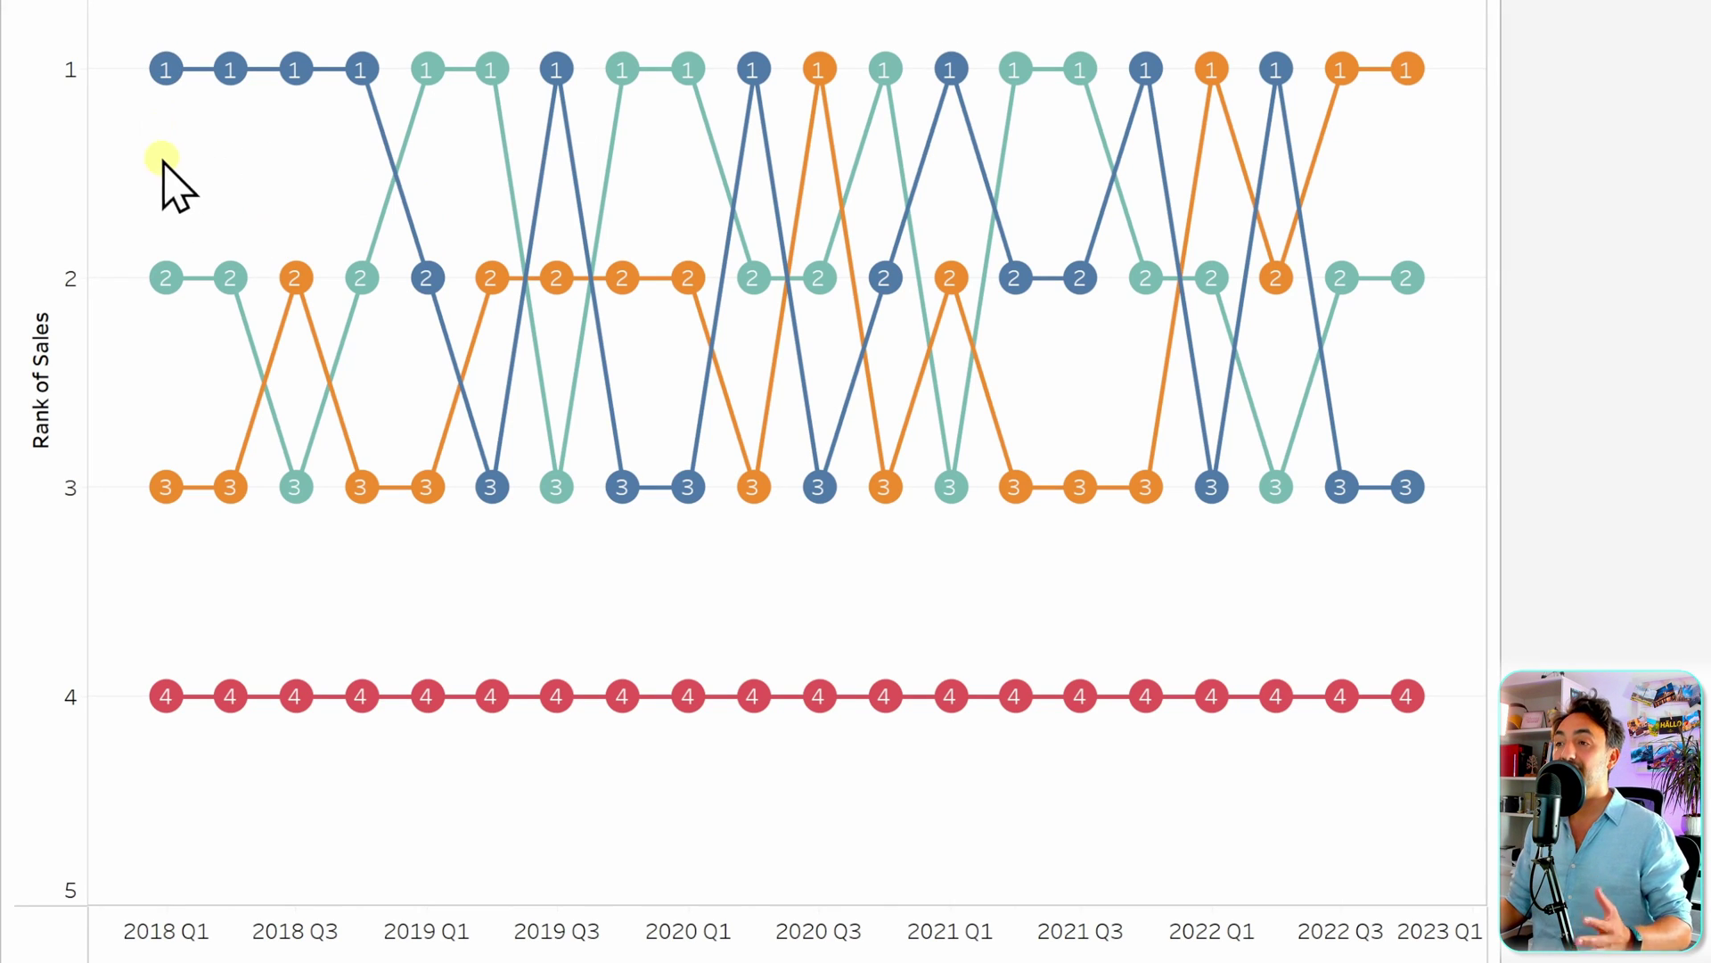
mouse_move(143, 82)
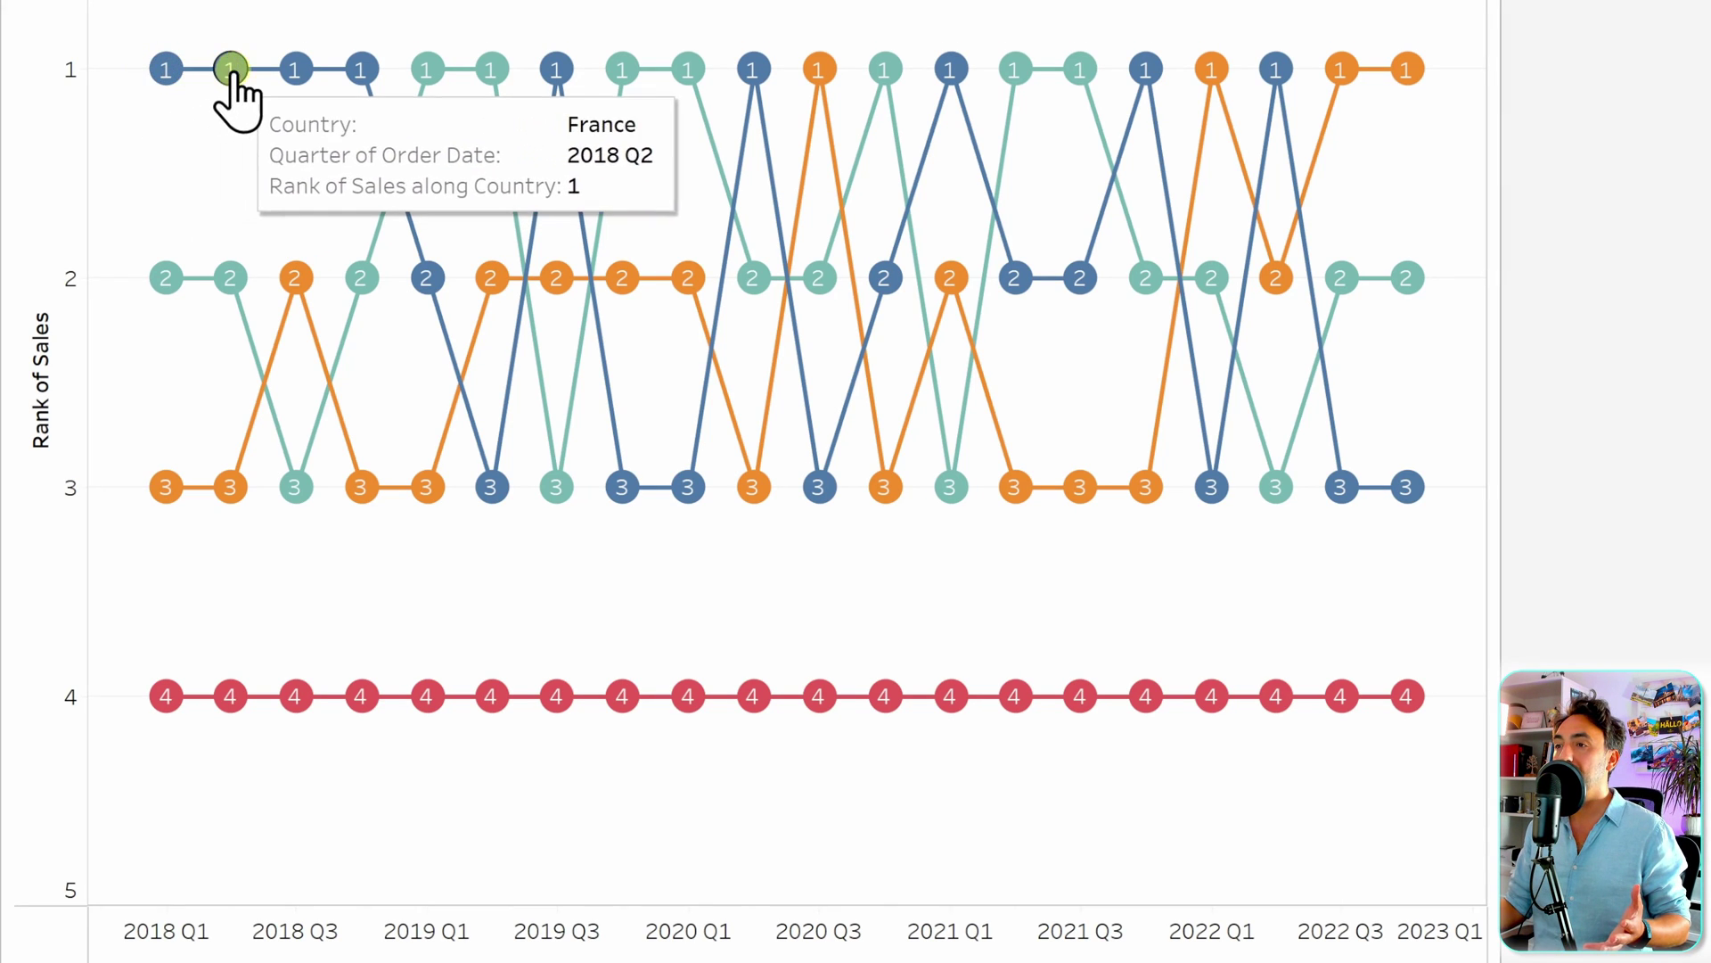
mouse_move(366, 76)
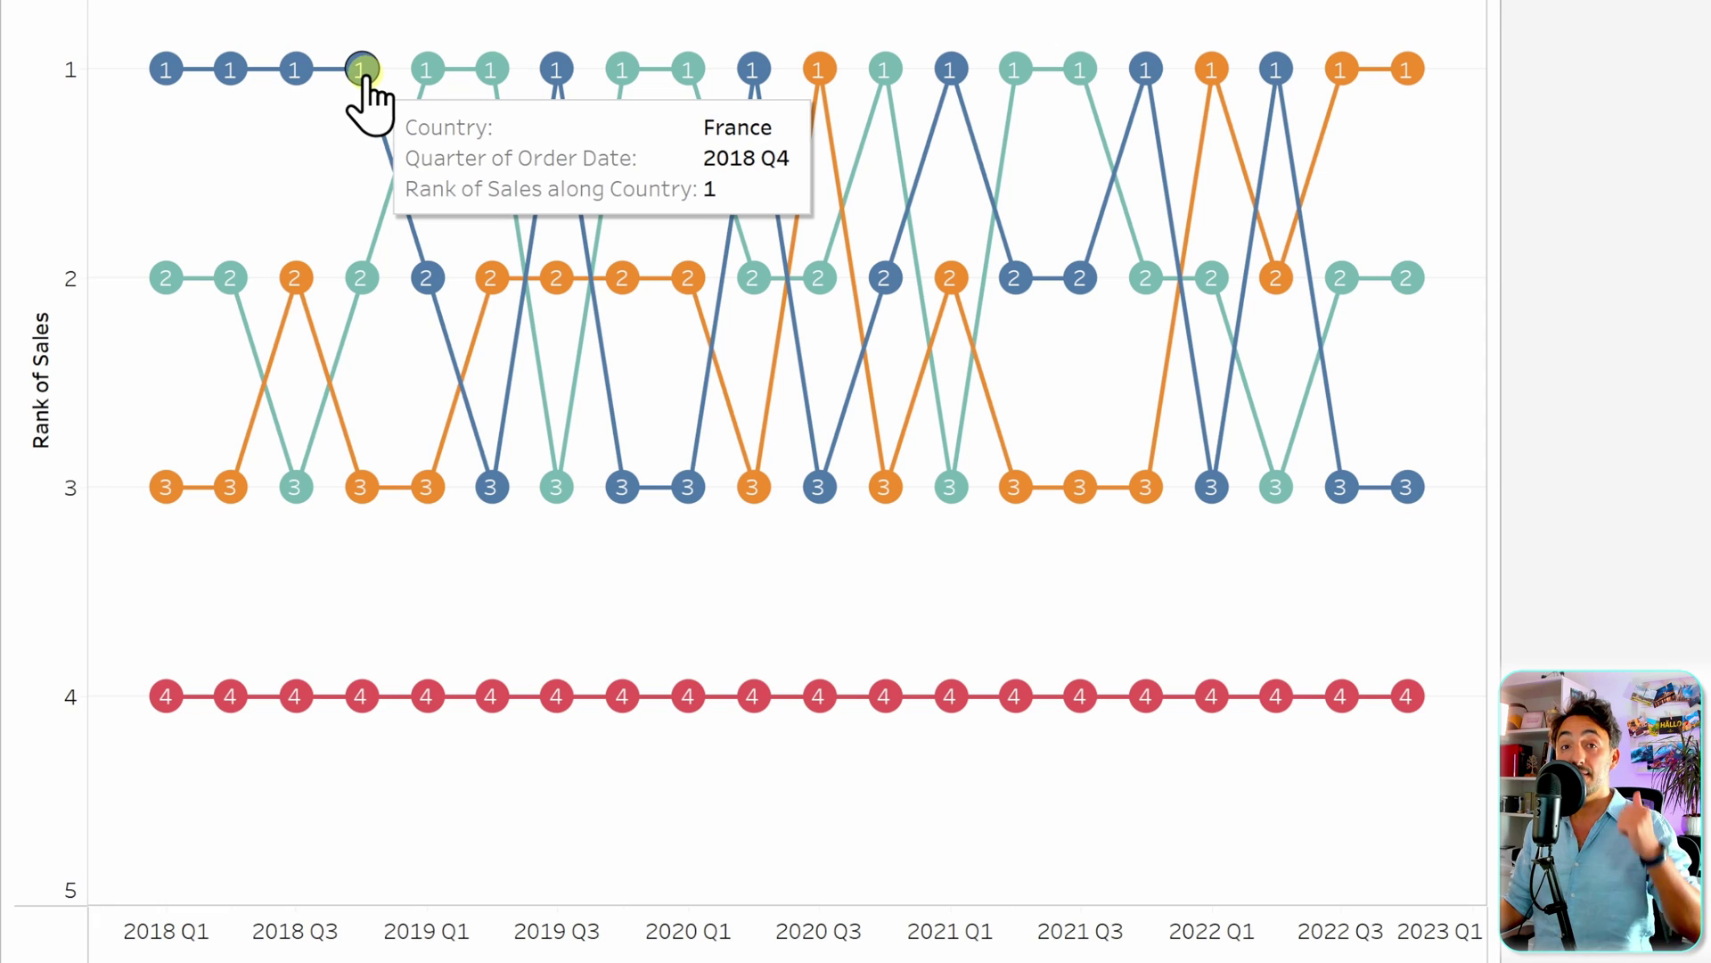
mouse_move(443, 272)
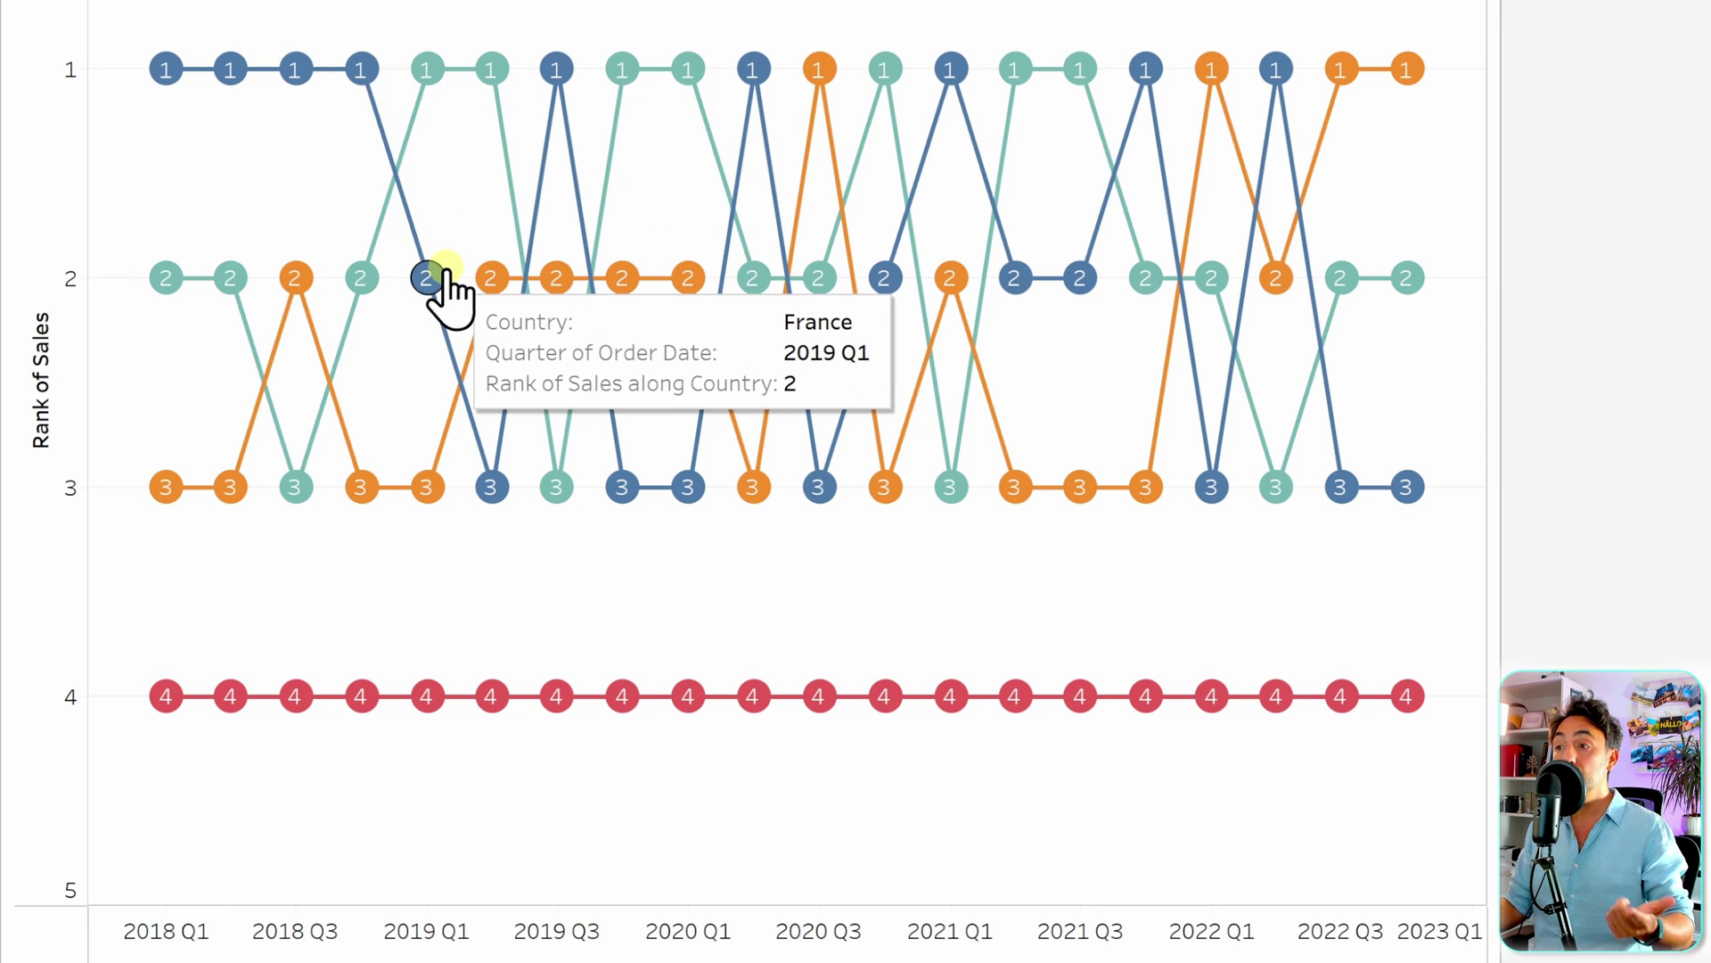
mouse_move(628, 501)
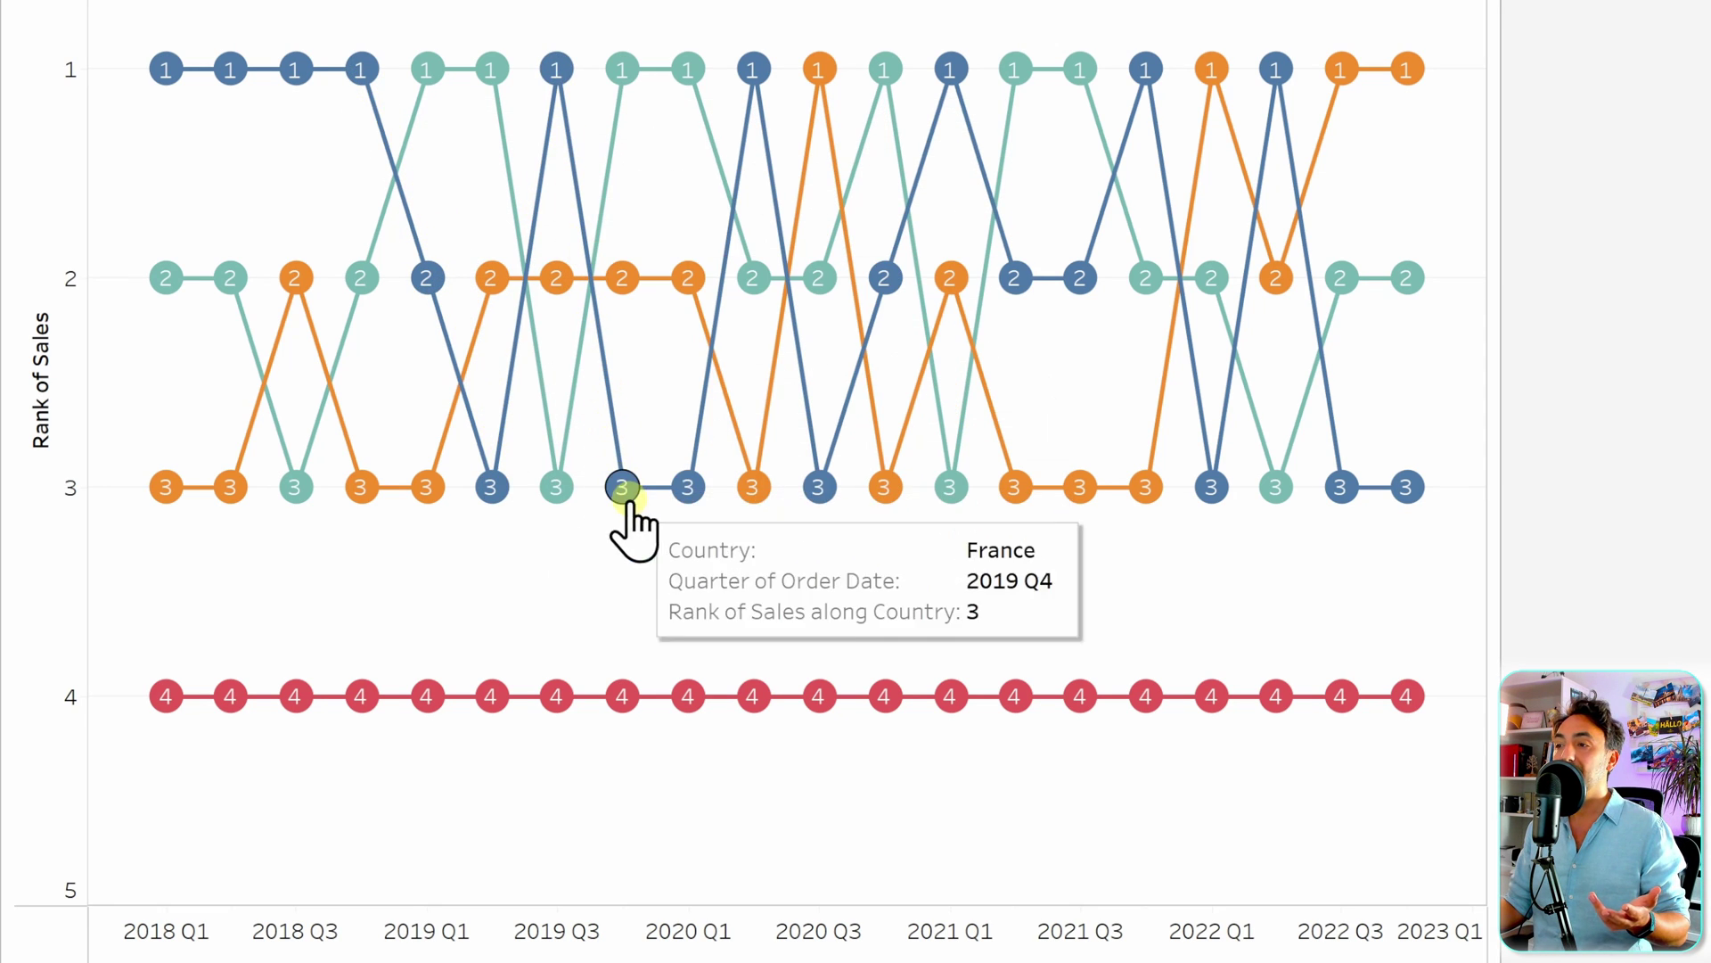
mouse_move(882, 488)
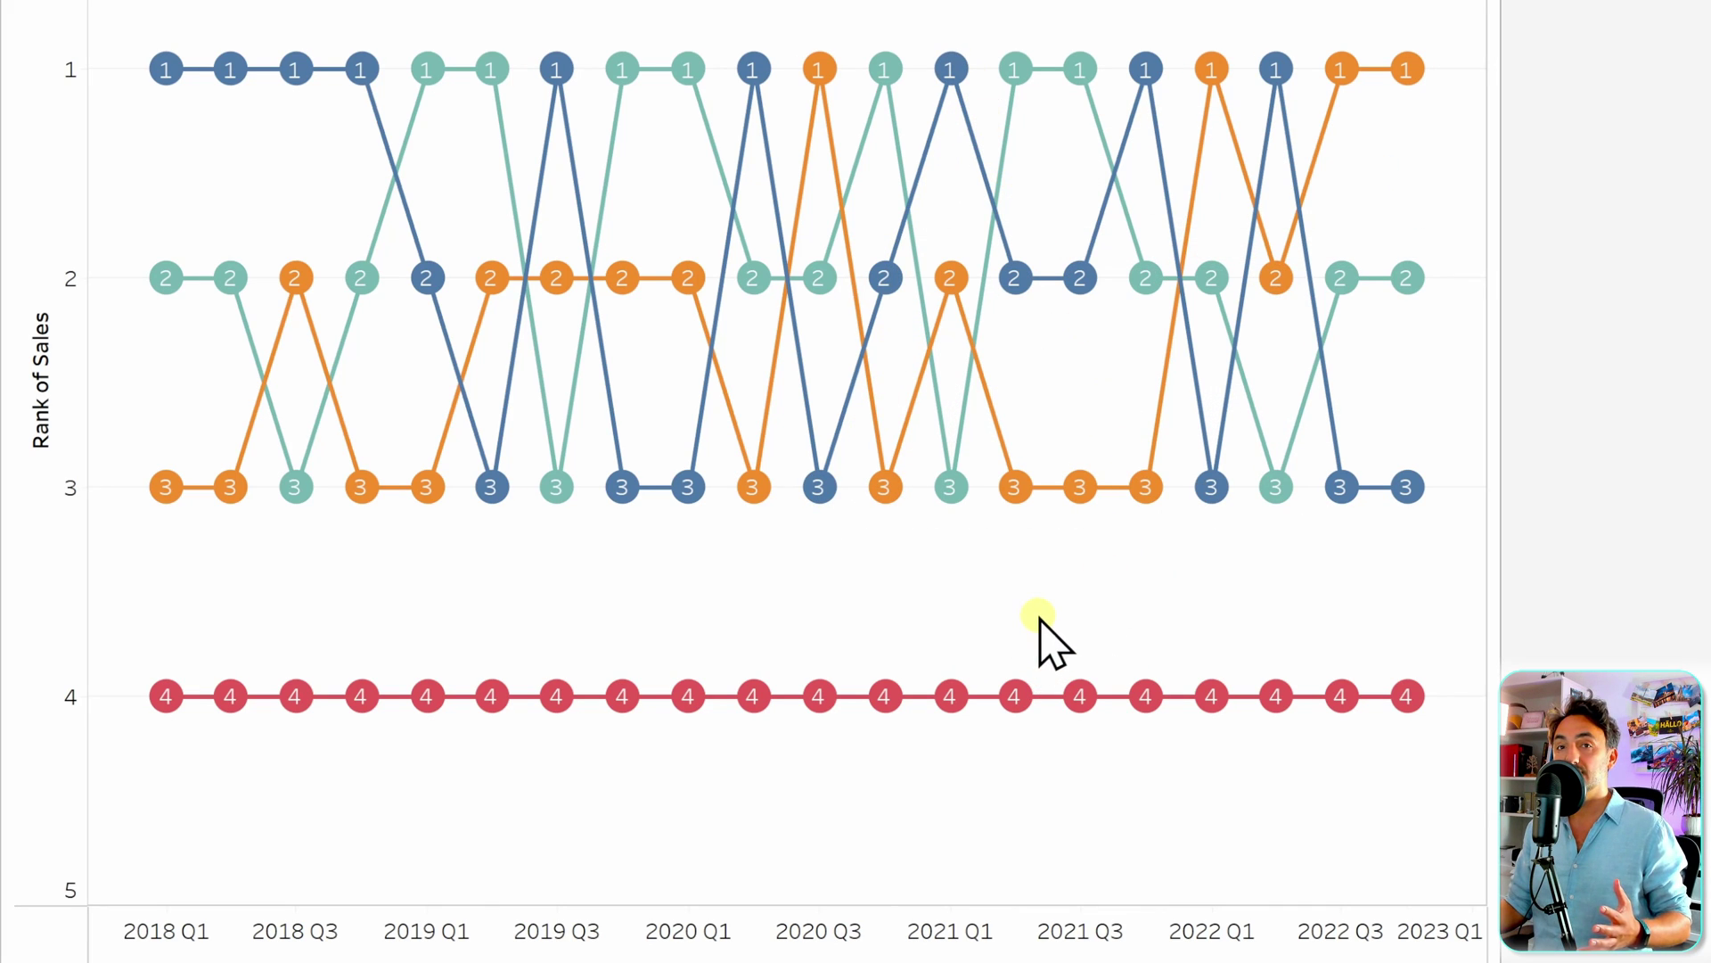
mouse_move(424, 702)
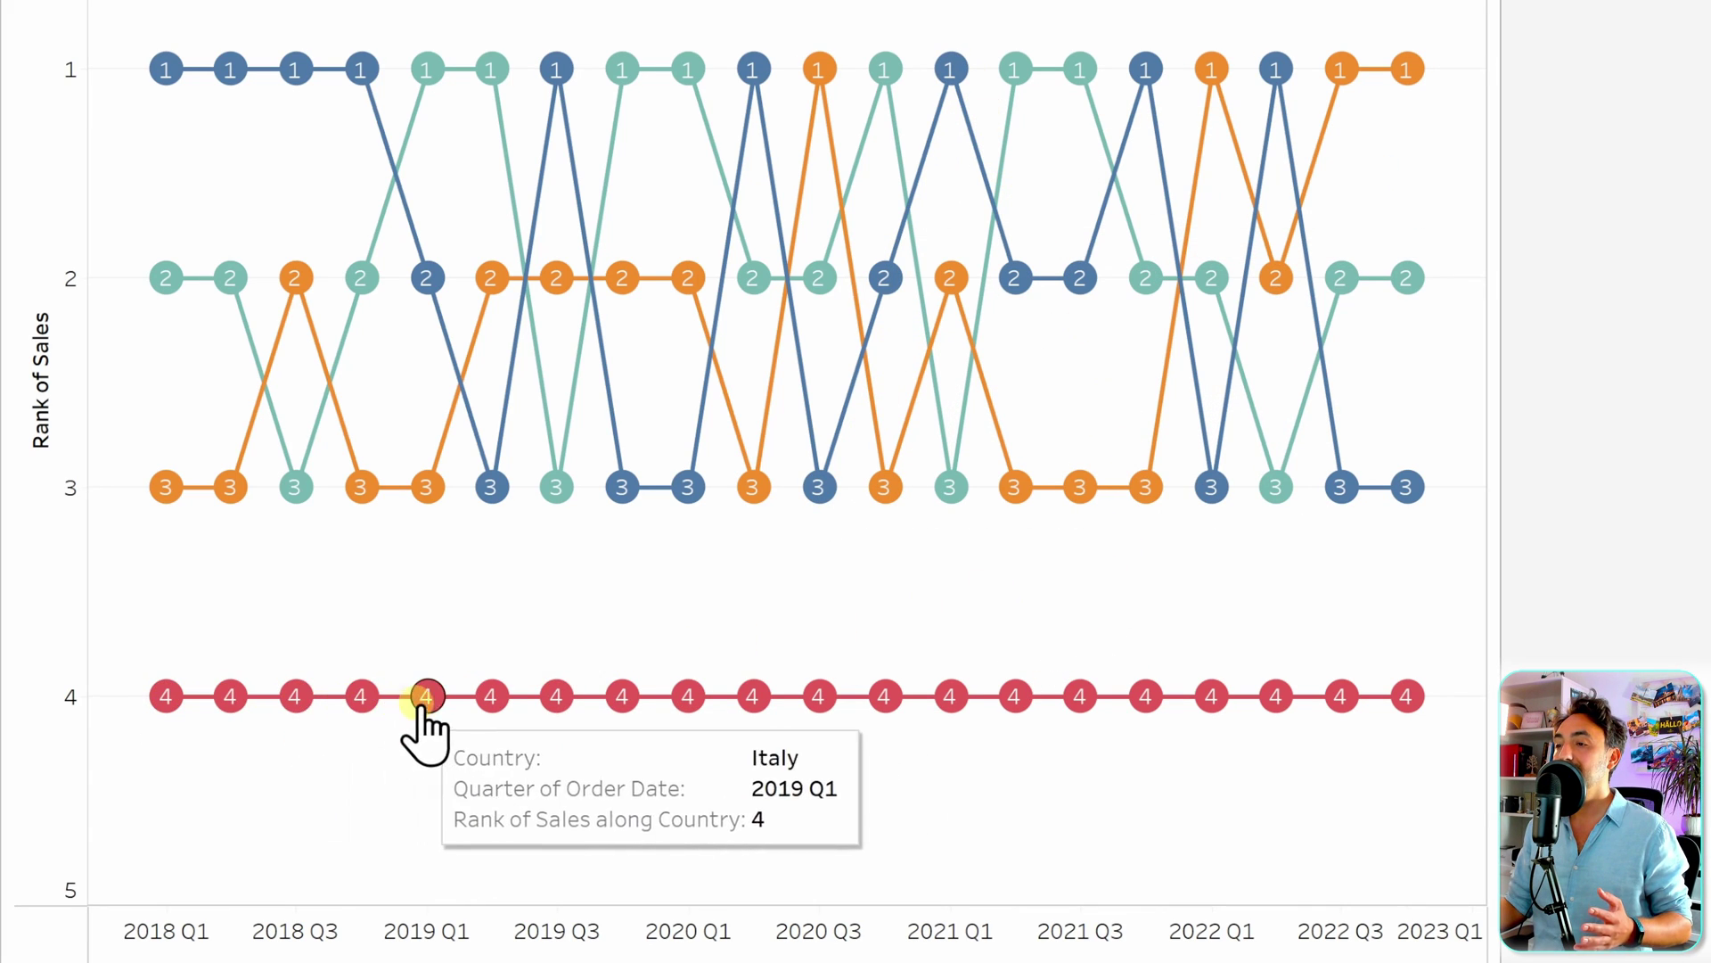